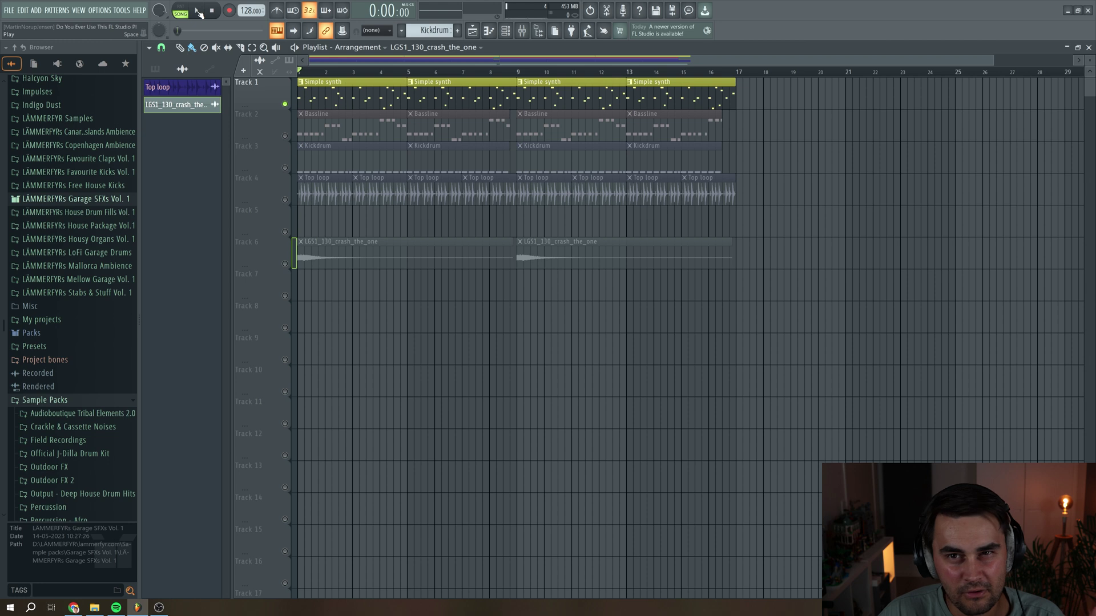
Step: Play the arrangement and examine the Simple synth pattern's notes in the piano roll, stopping playback and returning to the playlist
{"action": "left_click", "coordinate": [199, 13]}
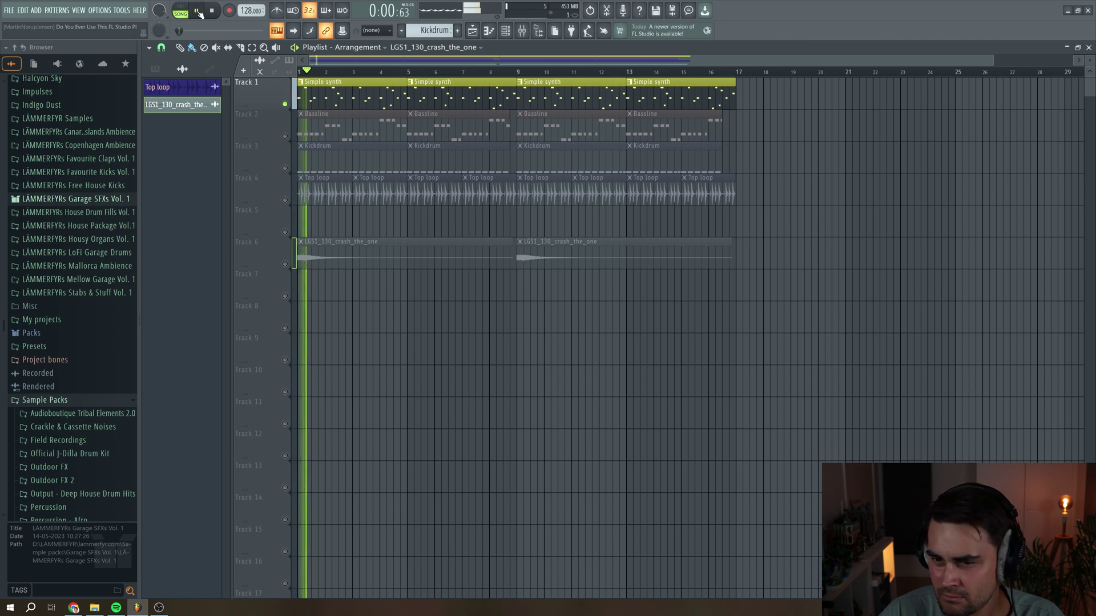
{"action": "double_click", "coordinate": [364, 103]}
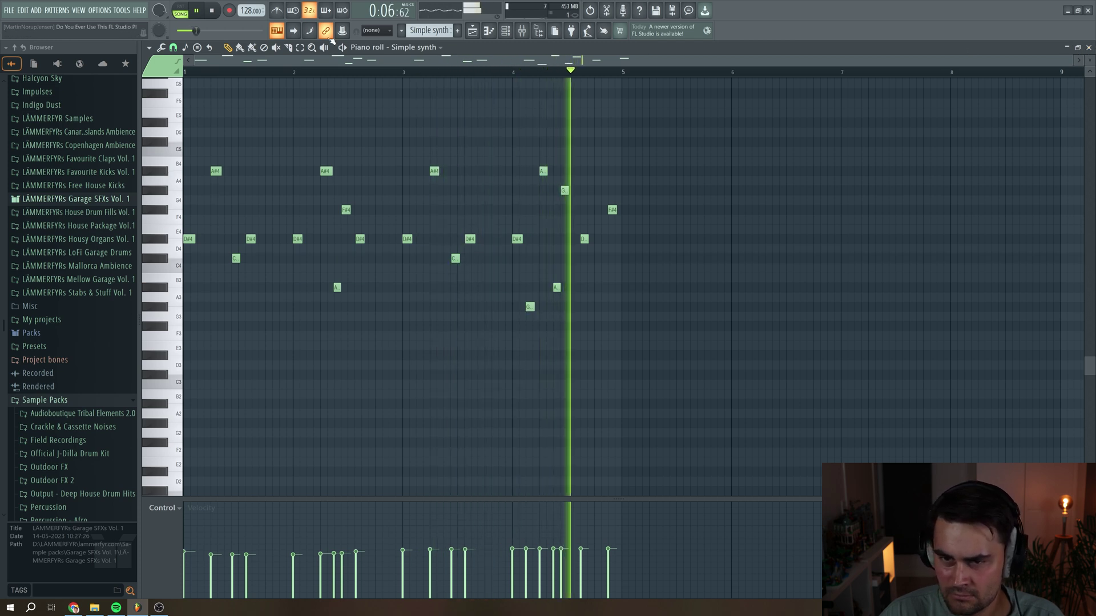
{"action": "key", "text": "space"}
{"action": "left_click", "coordinate": [1088, 48]}
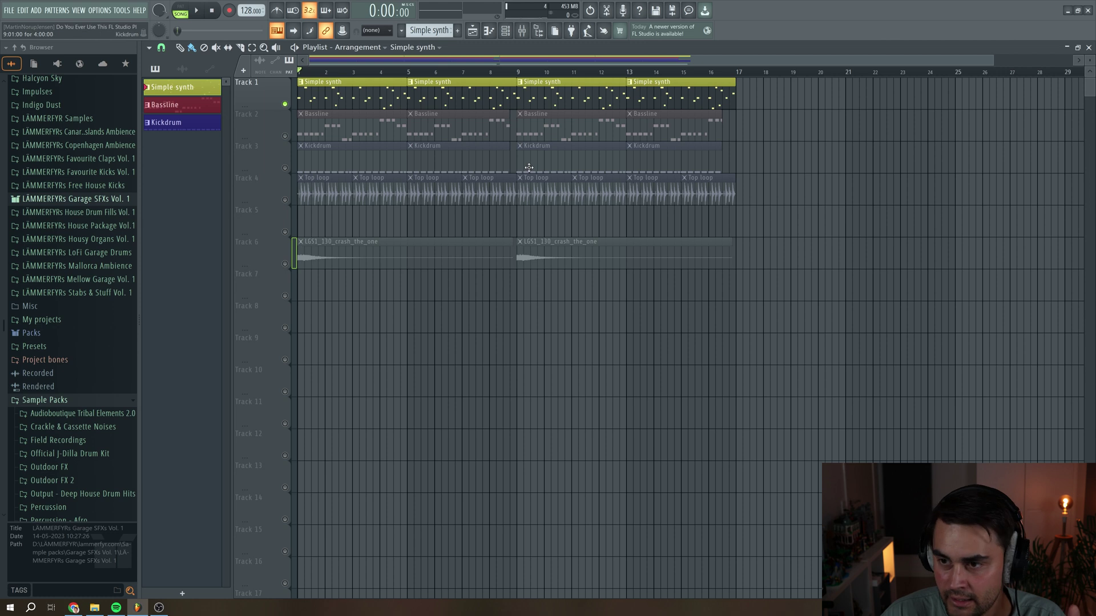
Step: Open the Fruity delay bank loaded on the Simple synth mixer channel, hide the mixer and position the plugin window over the playlist
{"action": "left_click", "coordinate": [530, 33]}
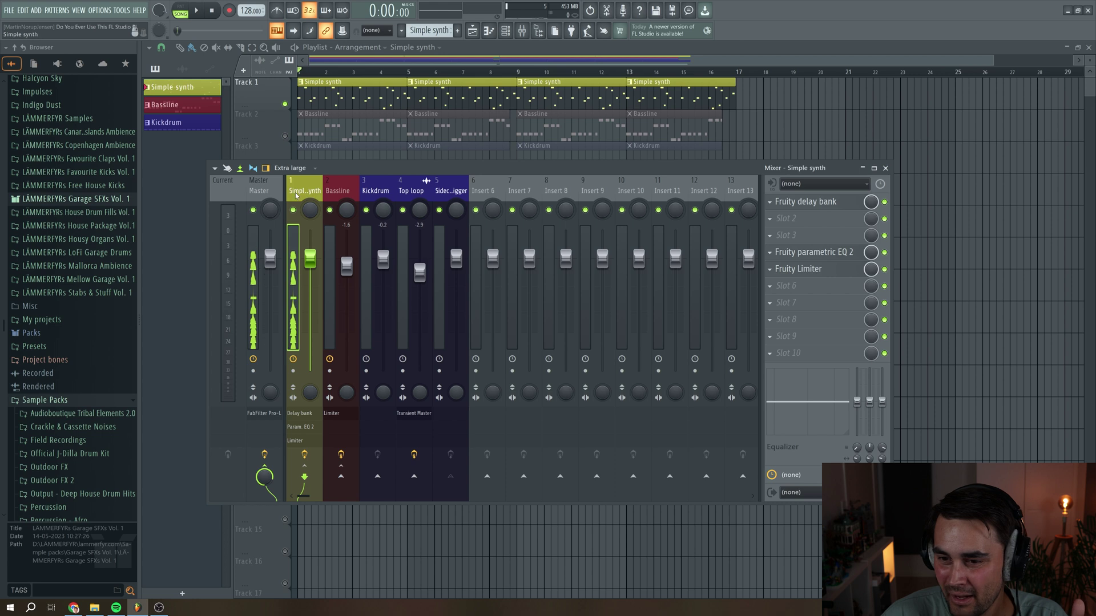
{"action": "left_click", "coordinate": [818, 208]}
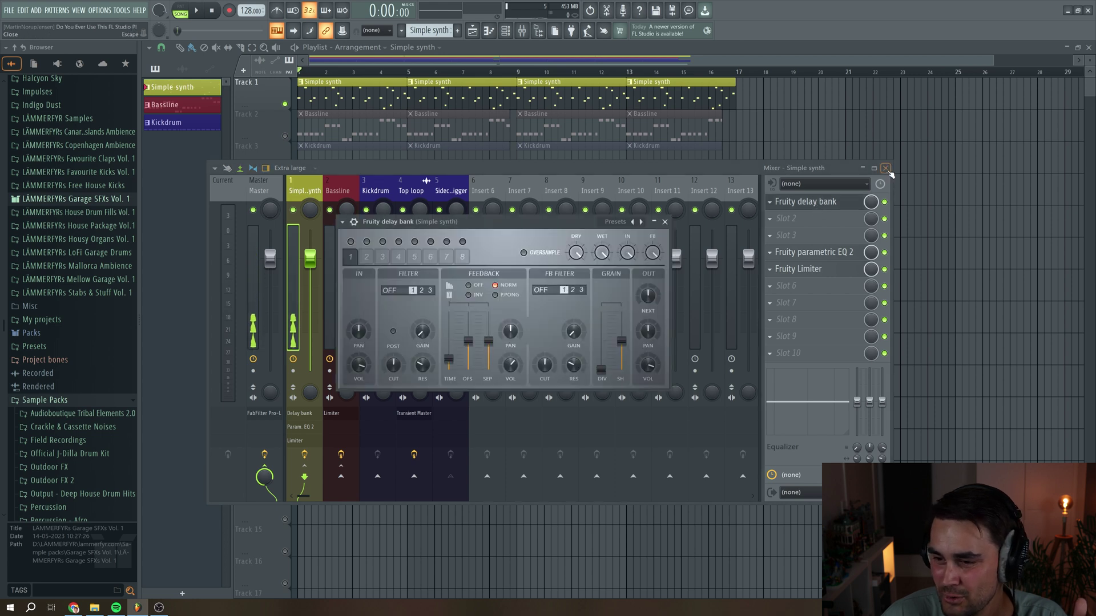
{"action": "key", "text": "F9"}
{"action": "mouse_move", "coordinate": [537, 224]}
{"action": "left_mouse_down"}
{"action": "mouse_move", "coordinate": [532, 208]}
{"action": "mouse_move", "coordinate": [536, 223]}
{"action": "left_mouse_up"}
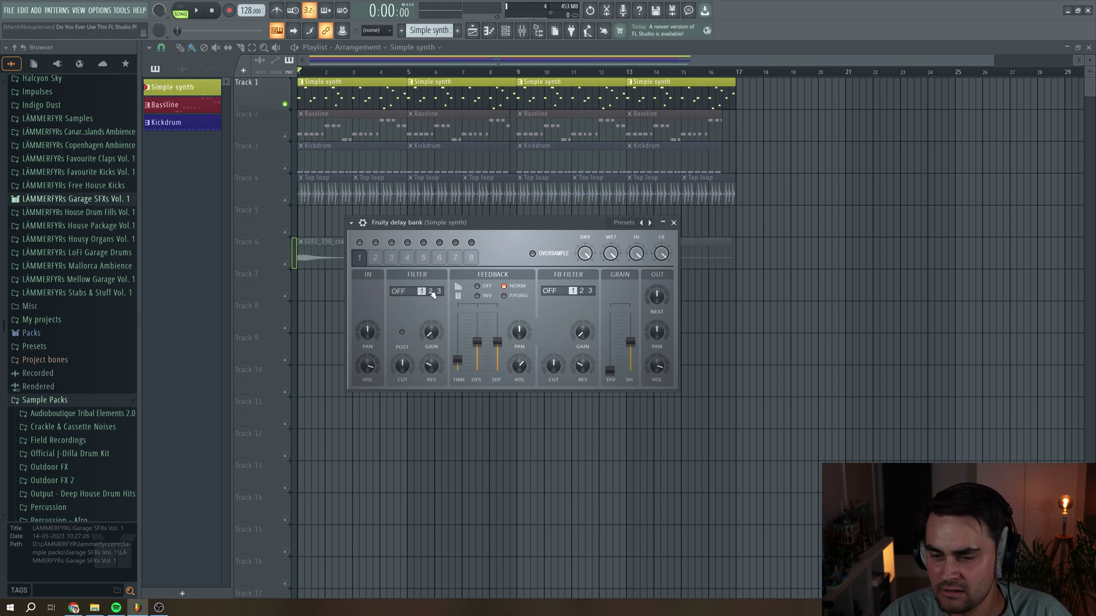
{"action": "left_click_drag", "start_coordinate": [418, 236], "coordinate": [417, 221]}
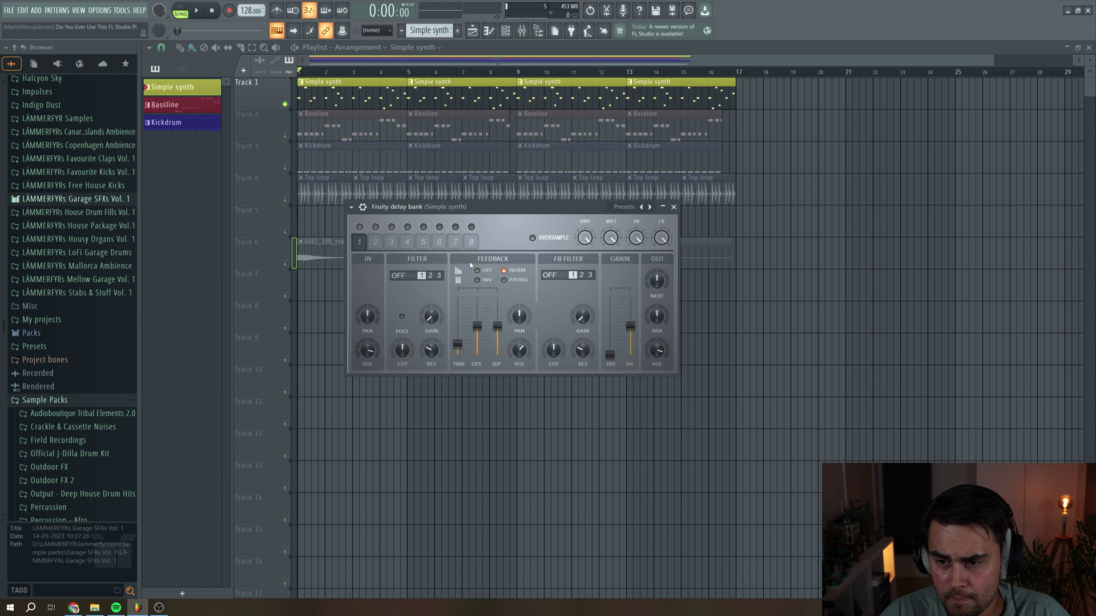
{"action": "left_click_drag", "start_coordinate": [460, 210], "coordinate": [458, 203]}
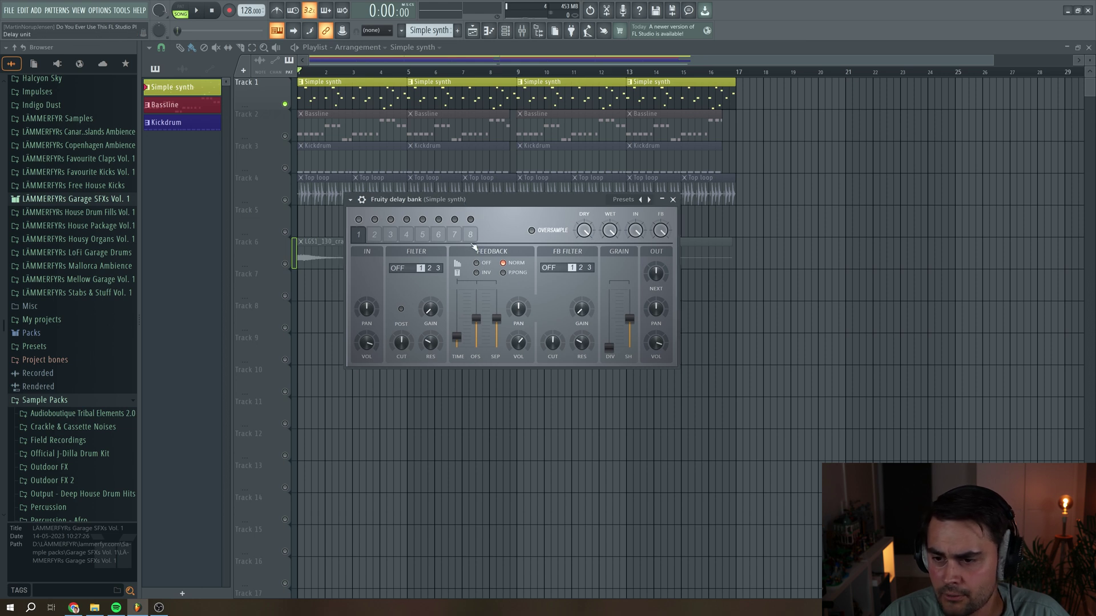
Step: Turn on only delay unit 1 in the delay bank and audition the Simple synth track through it
{"action": "left_click", "coordinate": [359, 220]}
{"action": "left_click", "coordinate": [376, 221]}
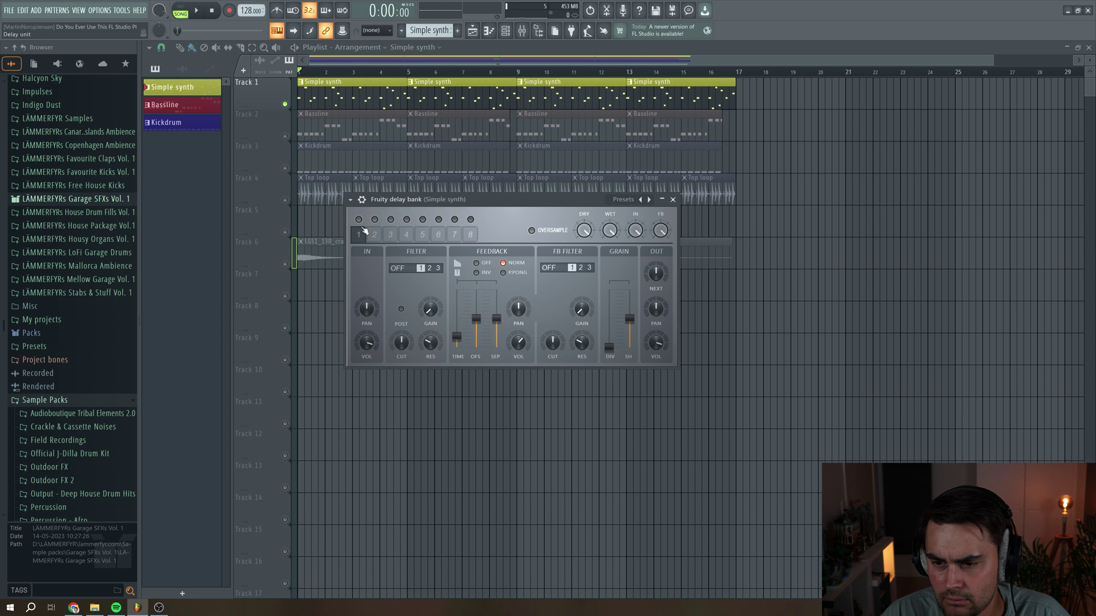
{"action": "left_click", "coordinate": [358, 219]}
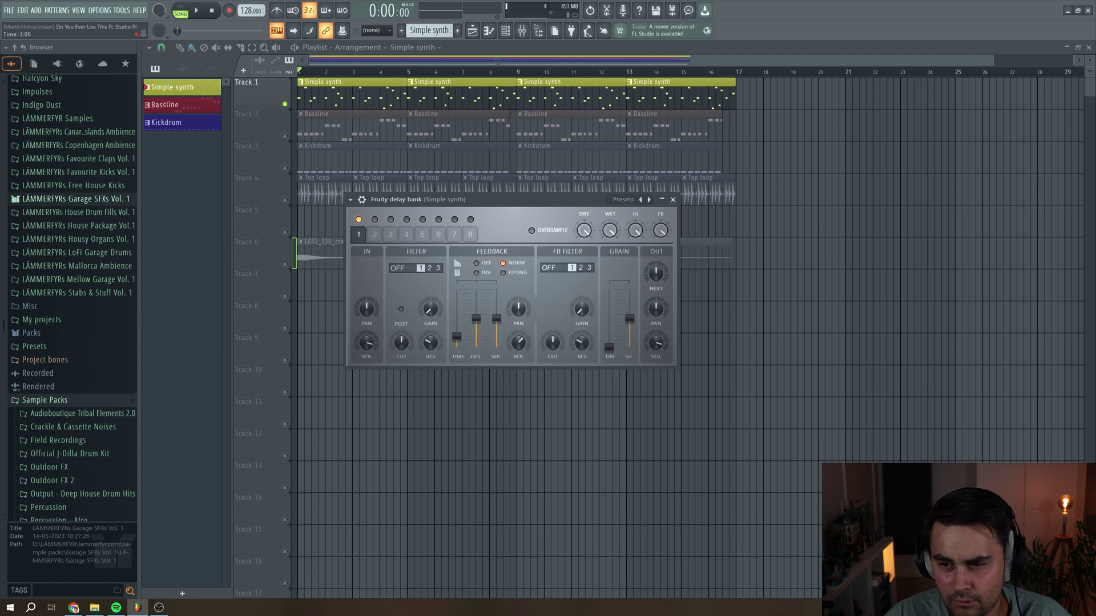
{"action": "left_click", "coordinate": [196, 11]}
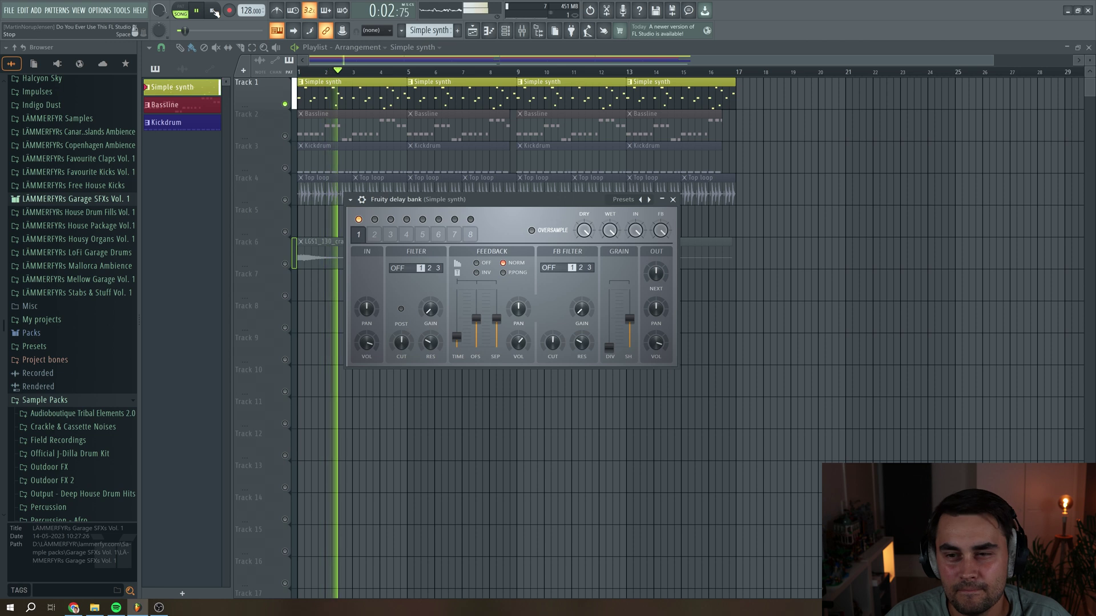
{"action": "left_click", "coordinate": [213, 10]}
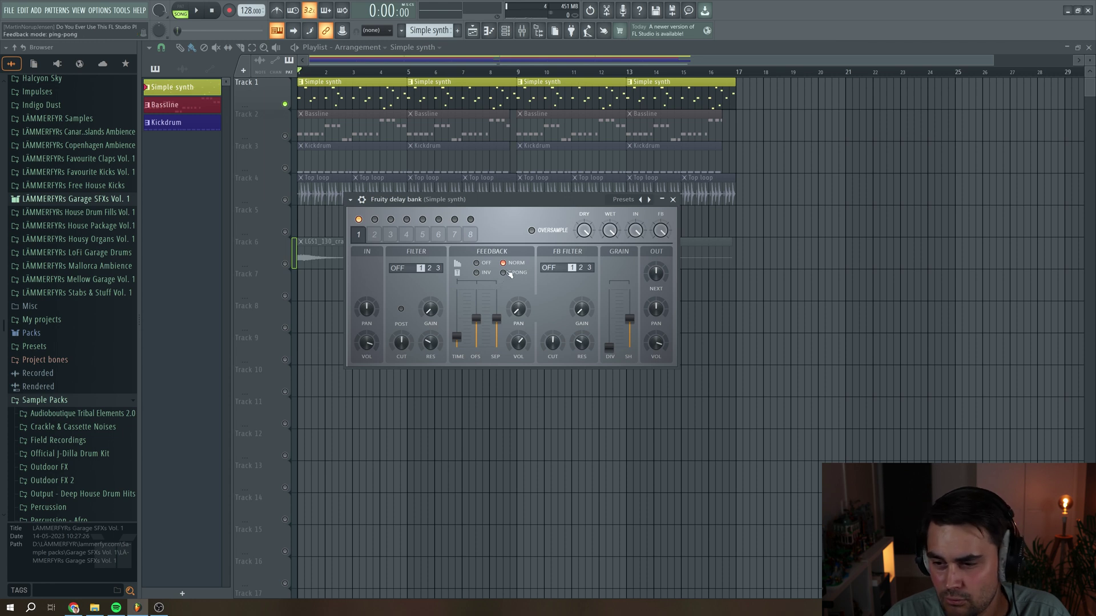
{"action": "left_click", "coordinate": [196, 11]}
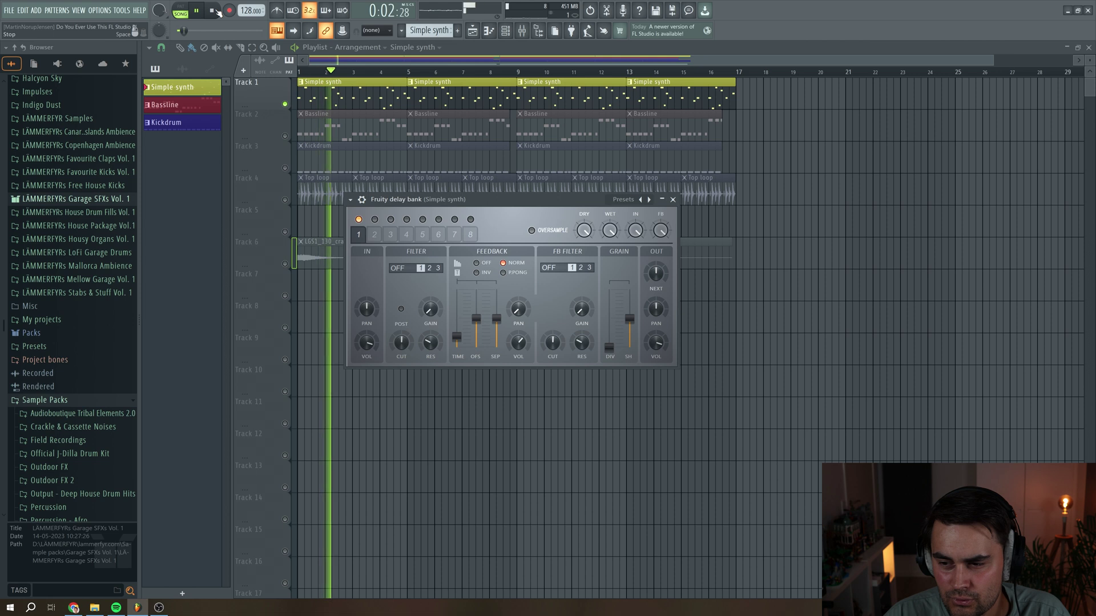
{"action": "left_click", "coordinate": [218, 11]}
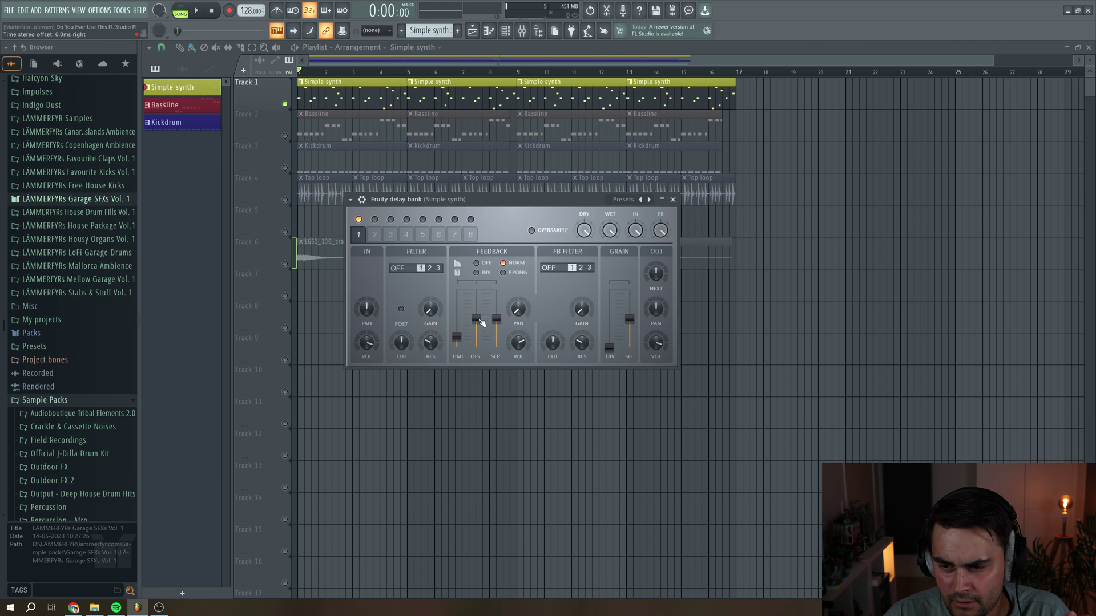
Step: Set delay unit 1's stereo time offset to 1.0 ms right and audition it
{"action": "left_click_drag", "start_coordinate": [476, 318], "coordinate": [476, 315]}
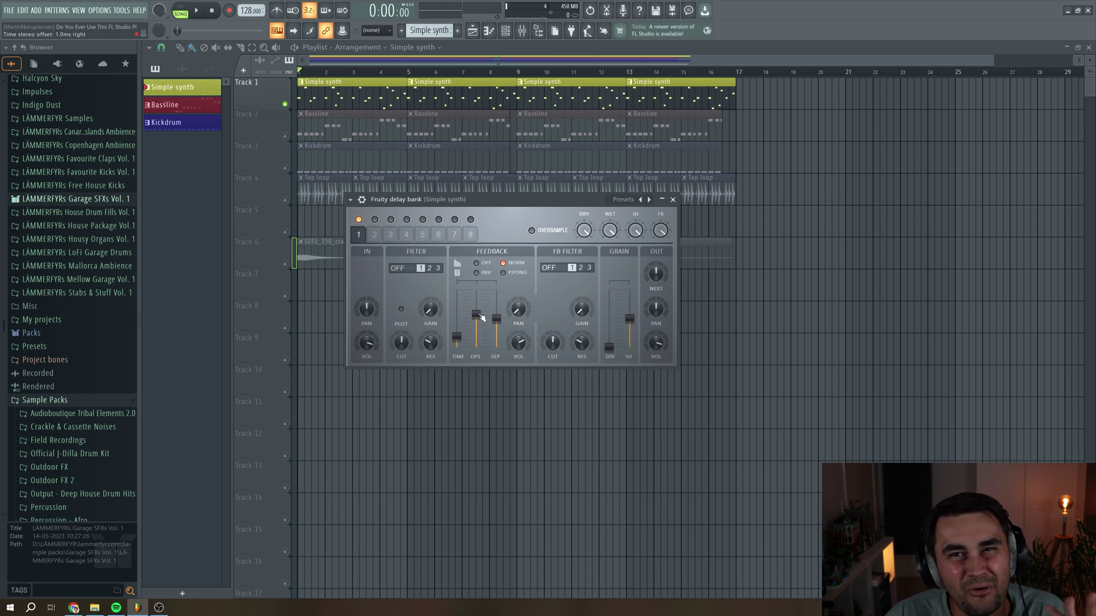
{"action": "key", "text": "space"}
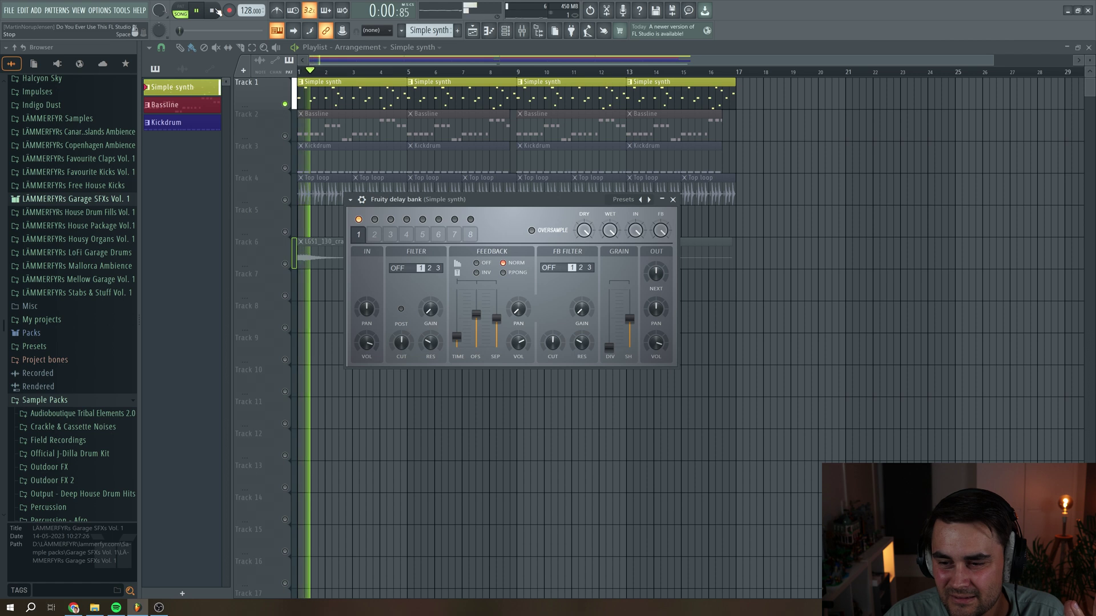
{"action": "key", "text": "space"}
Step: Raise delay unit 1's feedback stereo separation above 26%, auditioning the synth along the way
{"action": "left_click_drag", "start_coordinate": [496, 316], "coordinate": [496, 301]}
{"action": "key", "text": "space"}
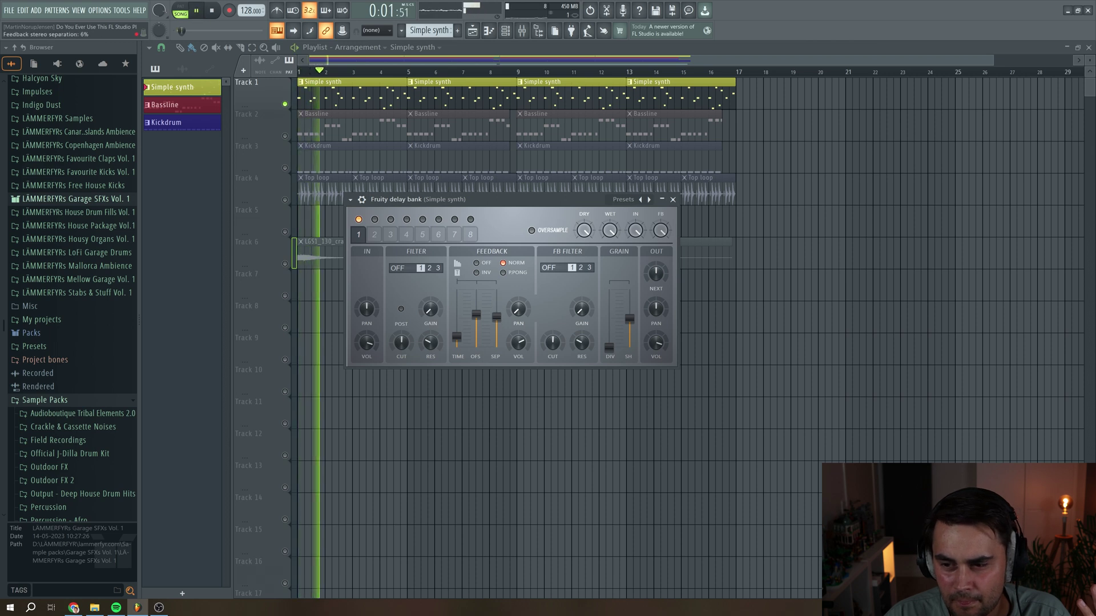
{"action": "mouse_move", "coordinate": [496, 302]}
{"action": "left_mouse_down"}
{"action": "mouse_move", "coordinate": [496, 347]}
{"action": "mouse_move", "coordinate": [496, 290]}
{"action": "mouse_move", "coordinate": [490, 306]}
{"action": "left_mouse_up"}
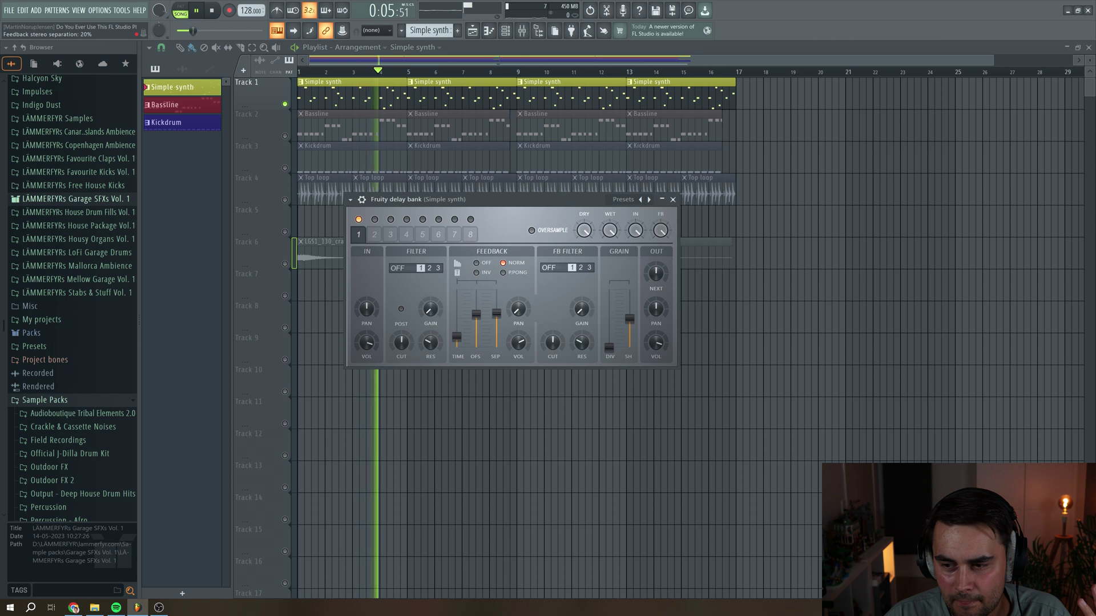
{"action": "left_click", "coordinate": [221, 10]}
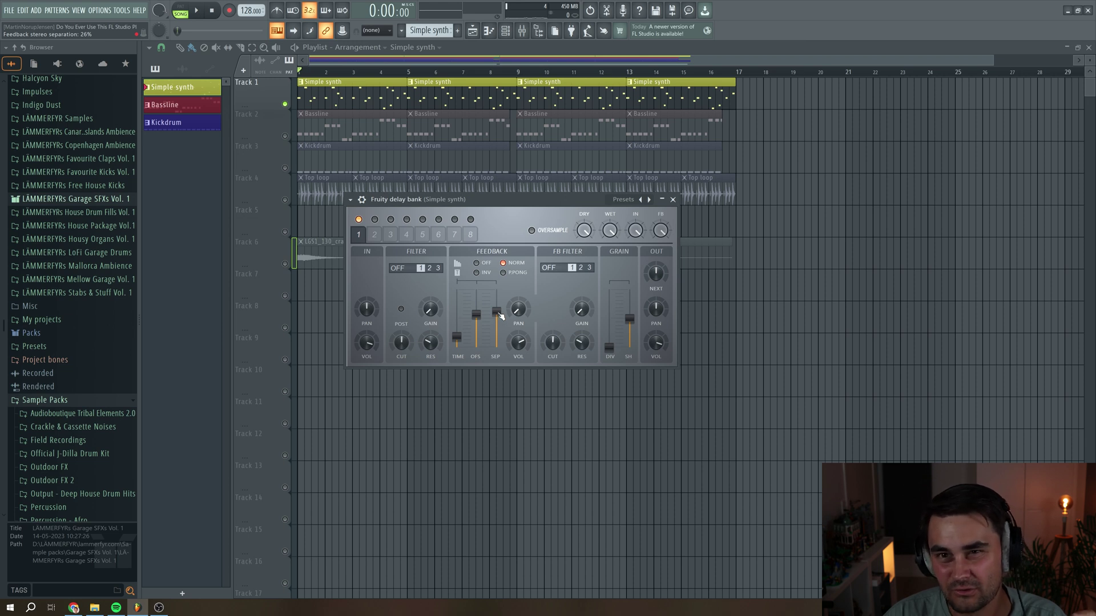
{"action": "left_click_drag", "start_coordinate": [498, 315], "coordinate": [496, 305]}
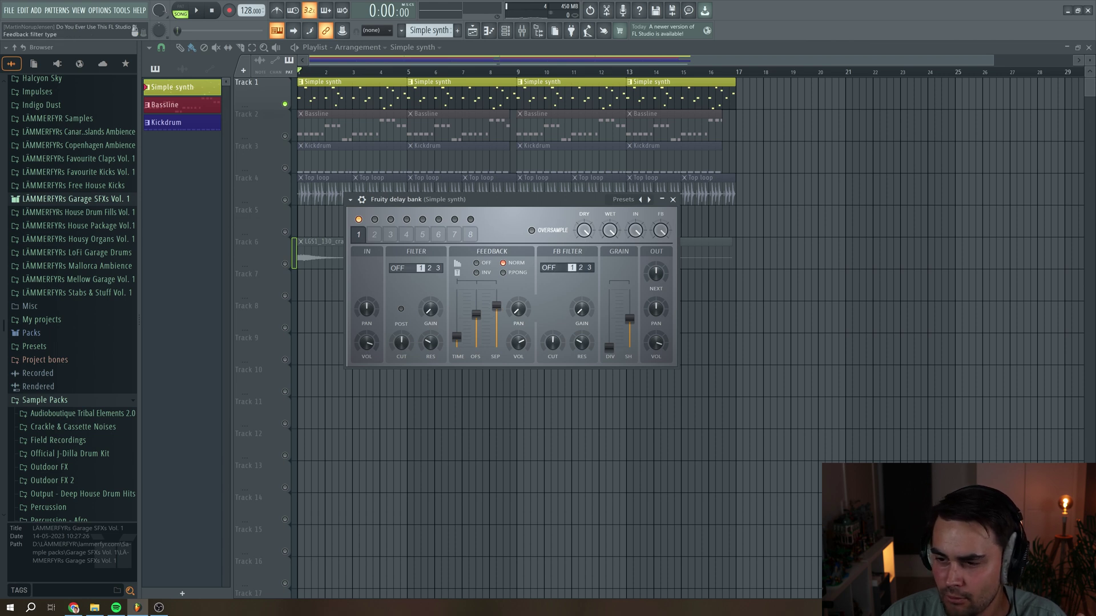
Step: Set delay unit 1's feedback filter to LP, try its cutoff up to 100% during playback, and lower the cutoff
{"action": "mouse_move", "coordinate": [560, 263]}
{"action": "left_mouse_down"}
{"action": "mouse_move", "coordinate": [560, 251]}
{"action": "mouse_move", "coordinate": [559, 268]}
{"action": "left_mouse_up"}
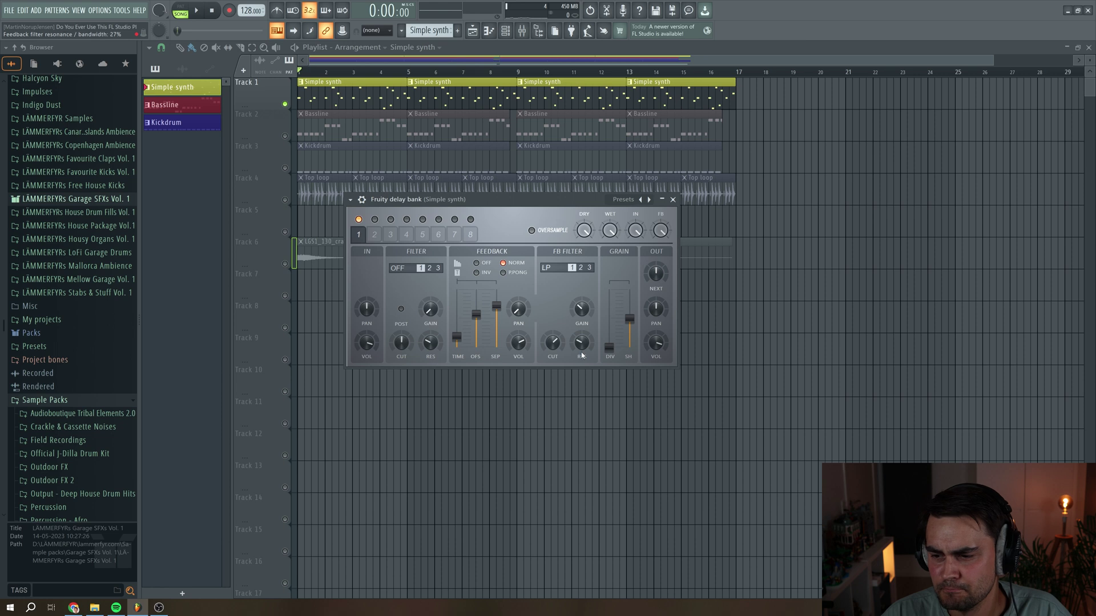
{"action": "left_click", "coordinate": [198, 11]}
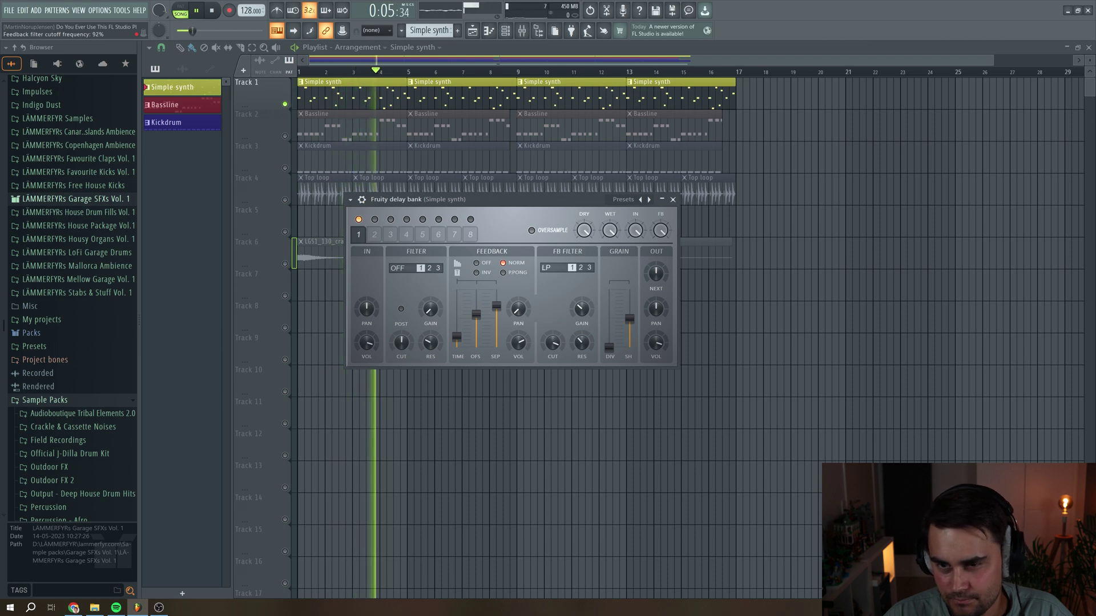
{"action": "left_click_drag", "start_coordinate": [552, 342], "coordinate": [552, 347]}
{"action": "key", "text": "space"}
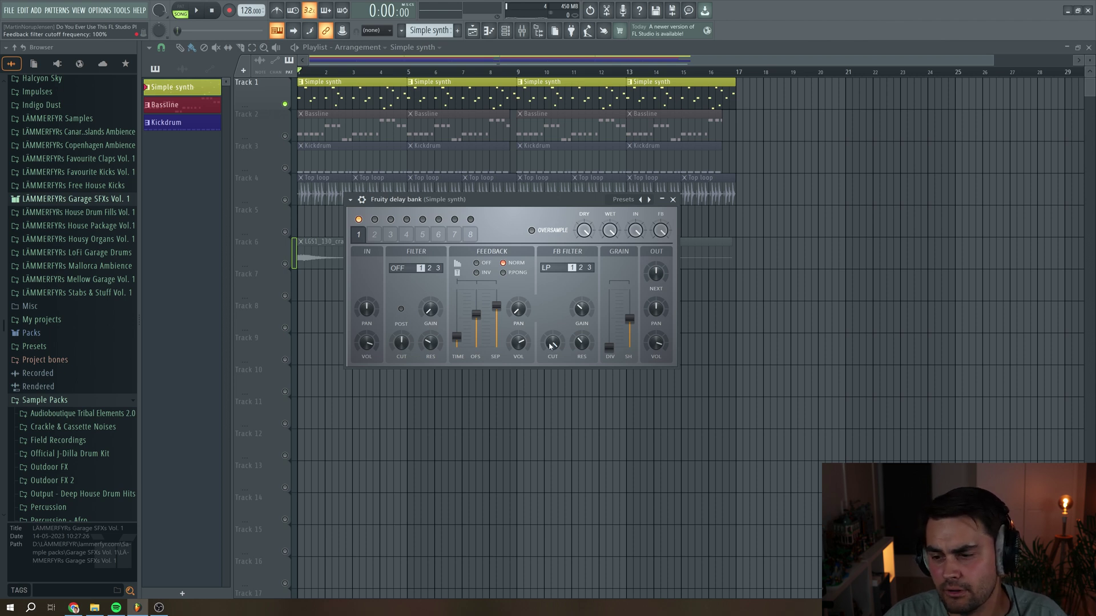
{"action": "scroll", "coordinate": [553, 343], "scroll_direction": "down", "scroll_amount": 2}
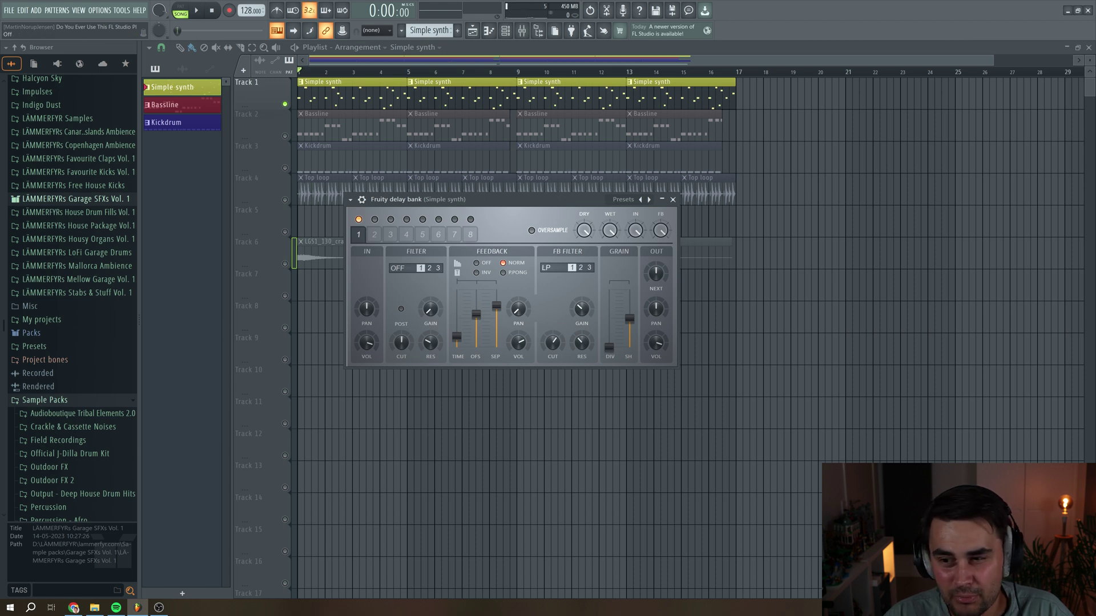
Step: Try grain divisions up to 8 on delay unit 1, settle on low grain division and shape, and bring the feedback filter cutoff to about 79%
{"action": "mouse_move", "coordinate": [634, 323]}
{"action": "left_mouse_down"}
{"action": "mouse_move", "coordinate": [633, 309]}
{"action": "mouse_move", "coordinate": [634, 320]}
{"action": "left_mouse_up"}
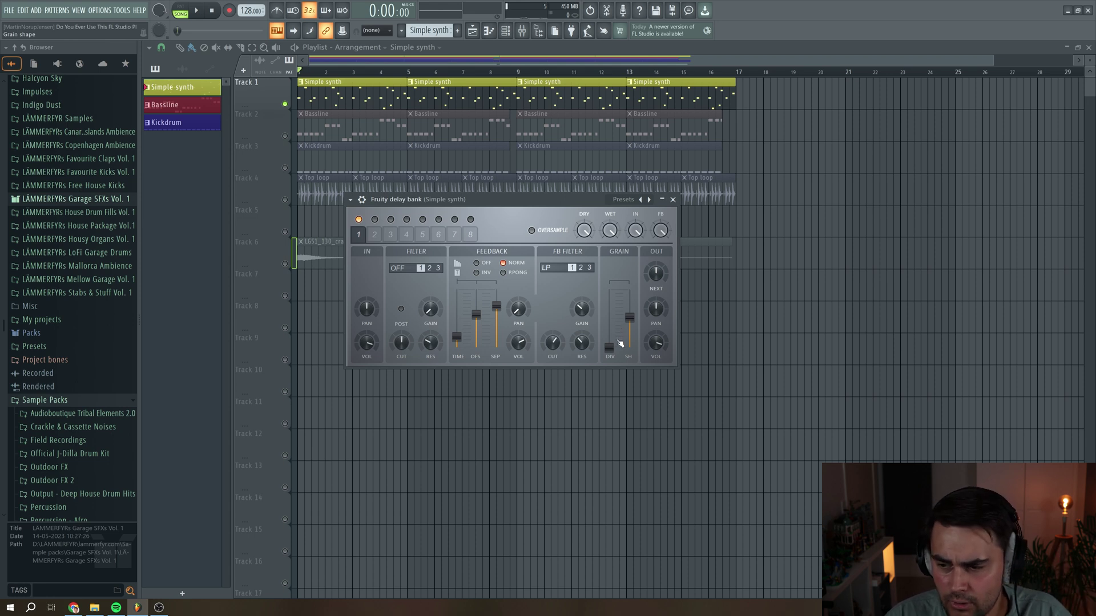
{"action": "left_click", "coordinate": [200, 10]}
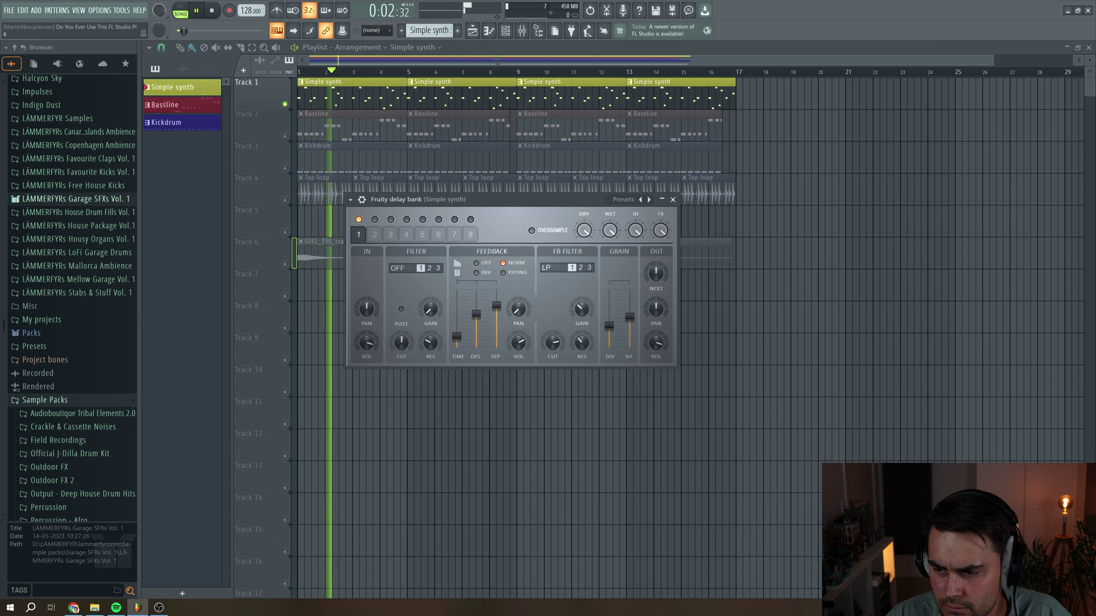
{"action": "left_click_drag", "start_coordinate": [609, 326], "coordinate": [609, 301]}
{"action": "key", "text": "space"}
{"action": "left_click_drag", "start_coordinate": [609, 301], "coordinate": [609, 311]}
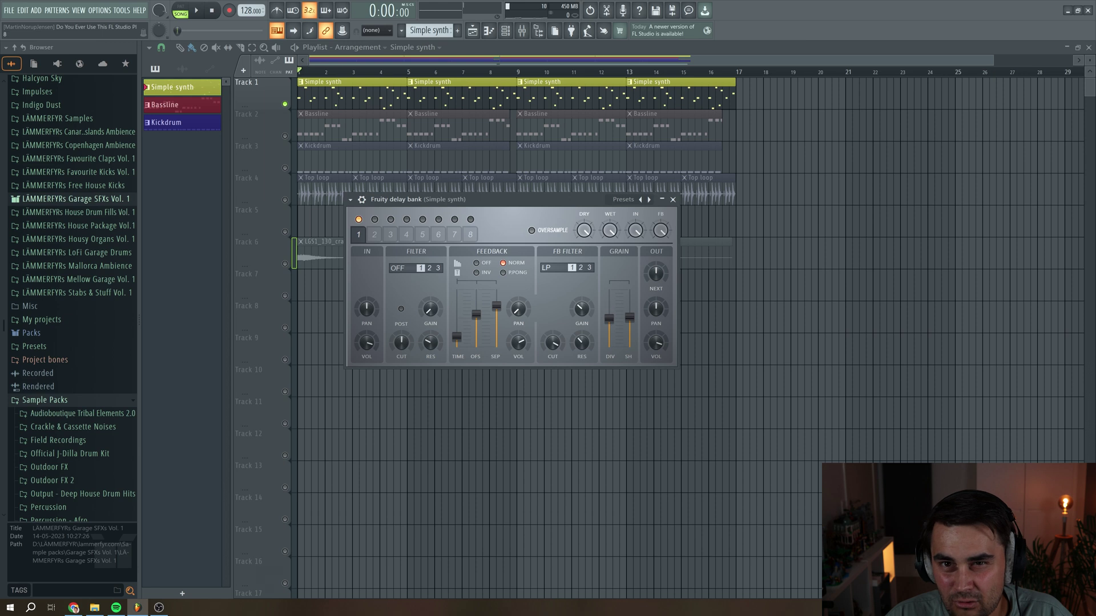
{"action": "key", "text": "space"}
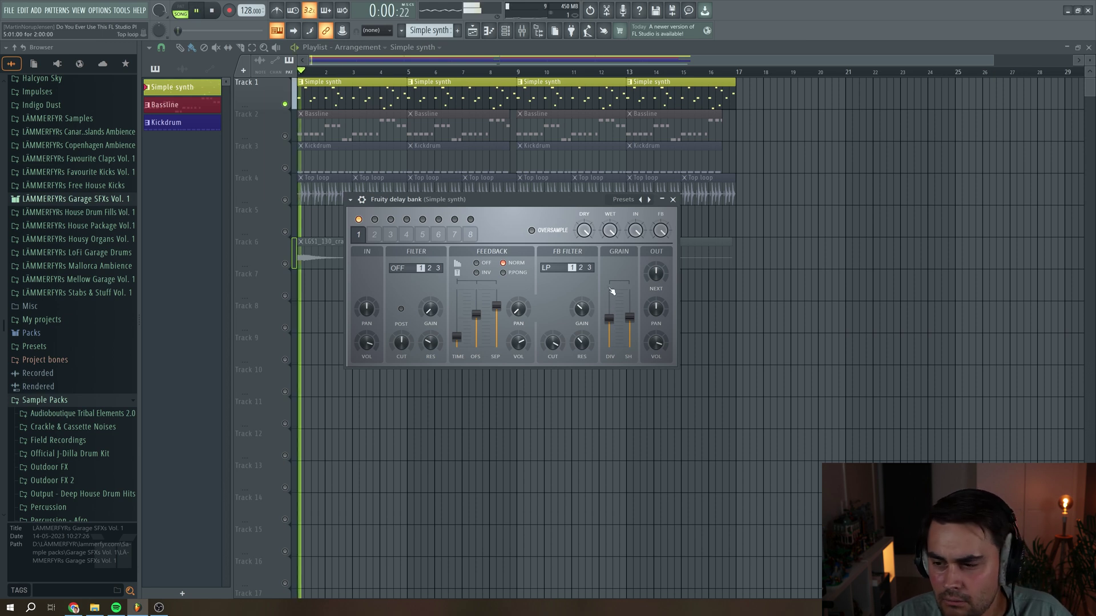
{"action": "mouse_move", "coordinate": [630, 324]}
{"action": "left_mouse_down"}
{"action": "mouse_move", "coordinate": [630, 338]}
{"action": "mouse_move", "coordinate": [609, 305]}
{"action": "mouse_move", "coordinate": [609, 336]}
{"action": "mouse_move", "coordinate": [629, 335]}
{"action": "left_mouse_up"}
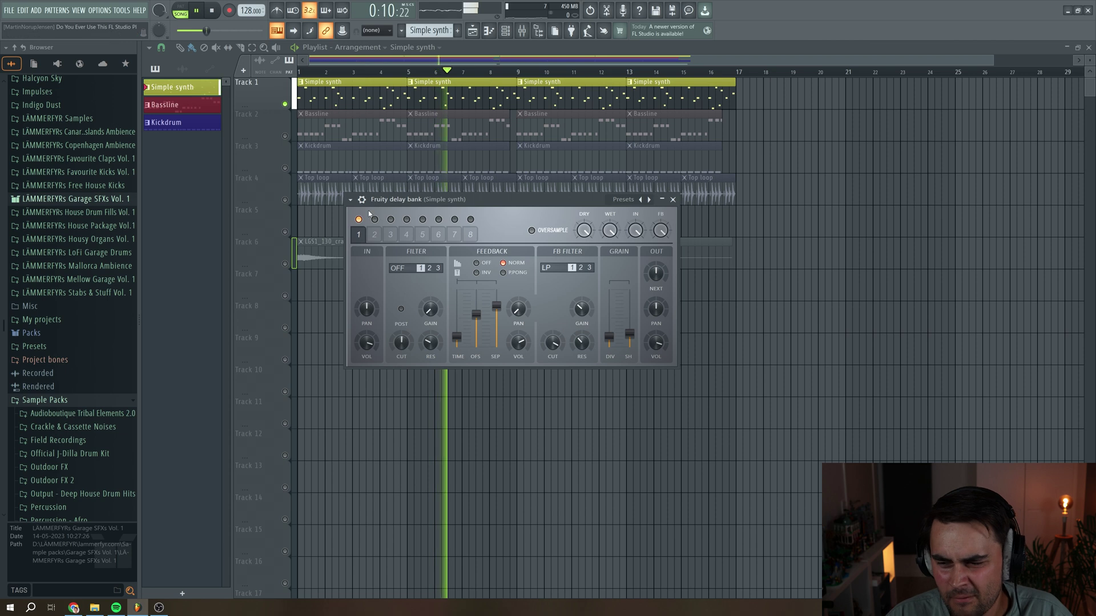
{"action": "left_click_drag", "start_coordinate": [553, 350], "coordinate": [553, 360]}
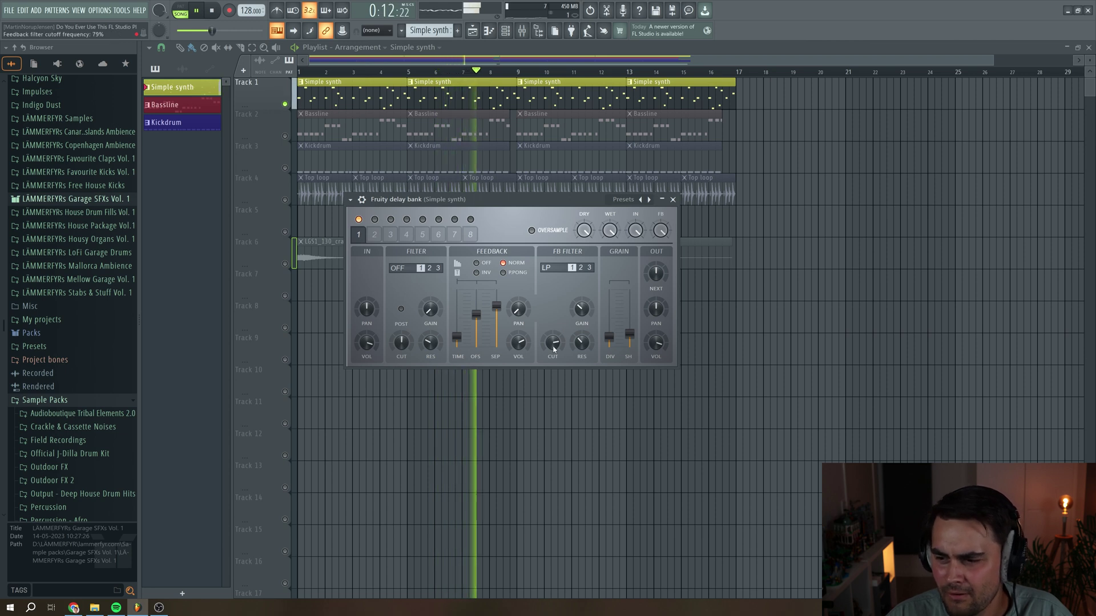
{"action": "key", "text": "space"}
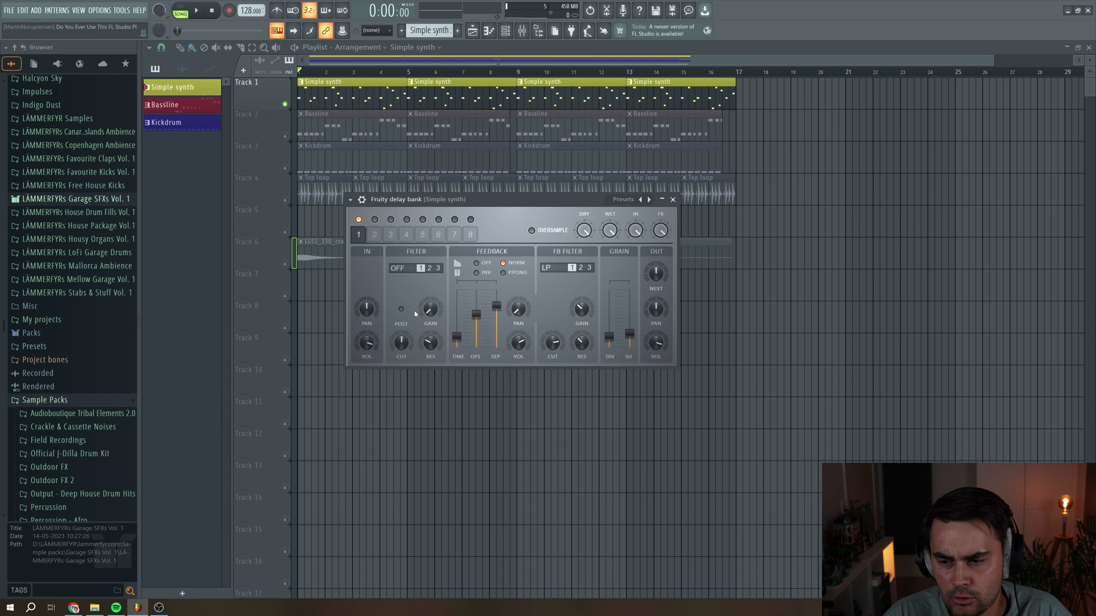
Step: Turn on and select delay unit 2, set its feedback filter to LP, and use low grain division and shape settings
{"action": "left_click", "coordinate": [376, 235]}
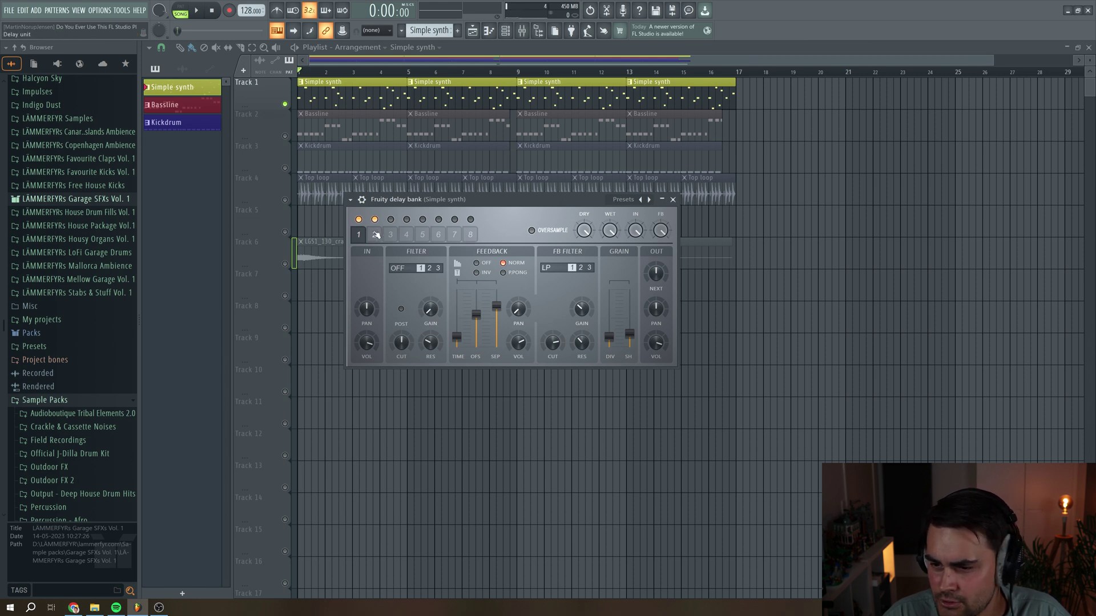
{"action": "left_click", "coordinate": [375, 236]}
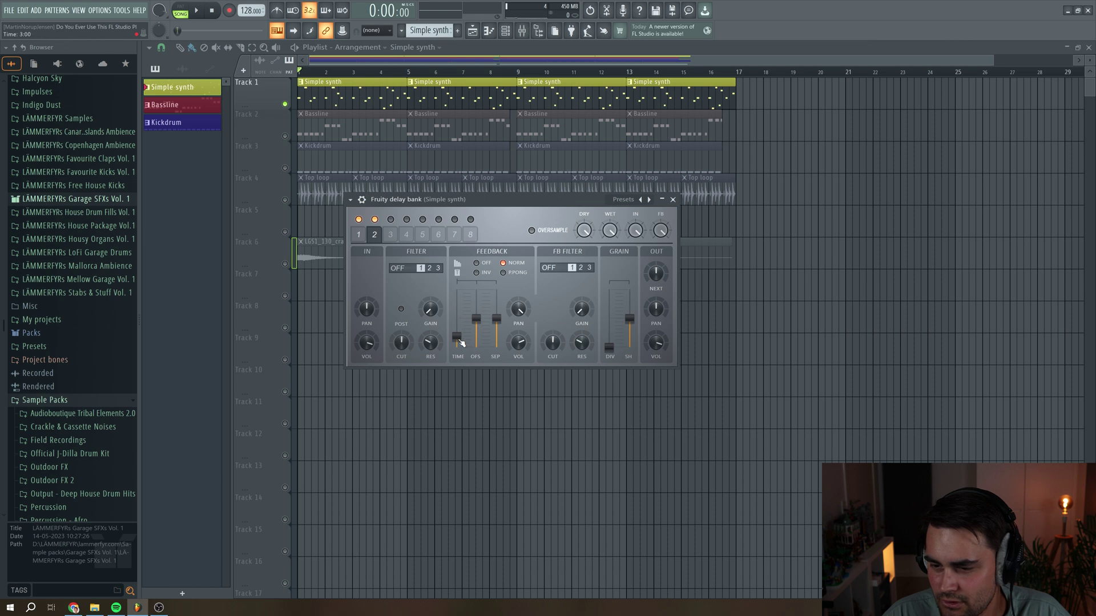
{"action": "left_click", "coordinate": [549, 268]}
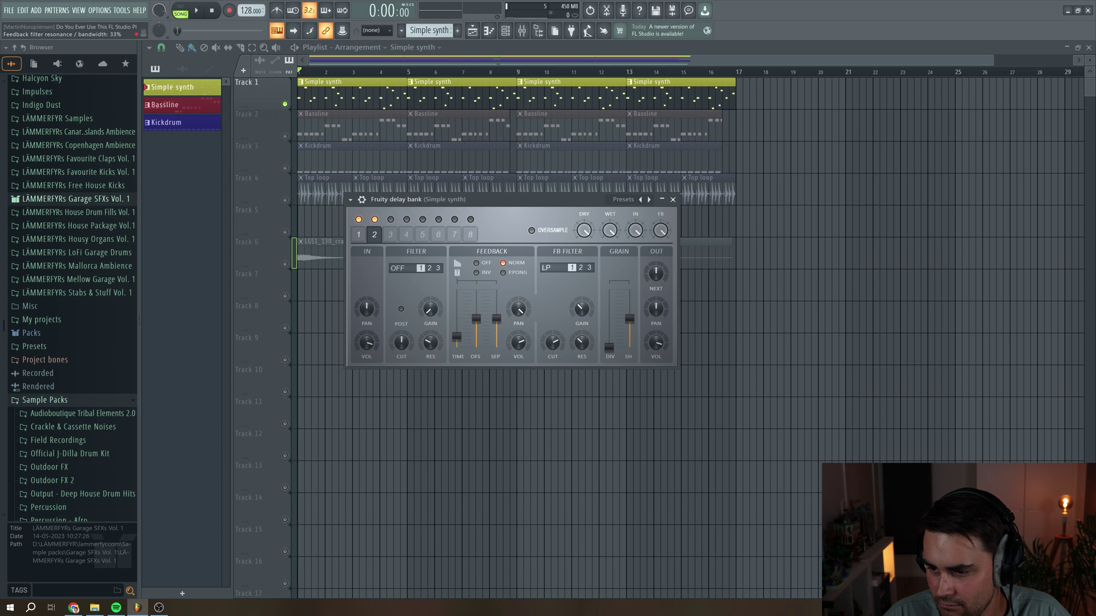
{"action": "mouse_move", "coordinate": [608, 347]}
{"action": "left_mouse_down"}
{"action": "mouse_move", "coordinate": [609, 337]}
{"action": "mouse_move", "coordinate": [630, 342]}
{"action": "left_mouse_up"}
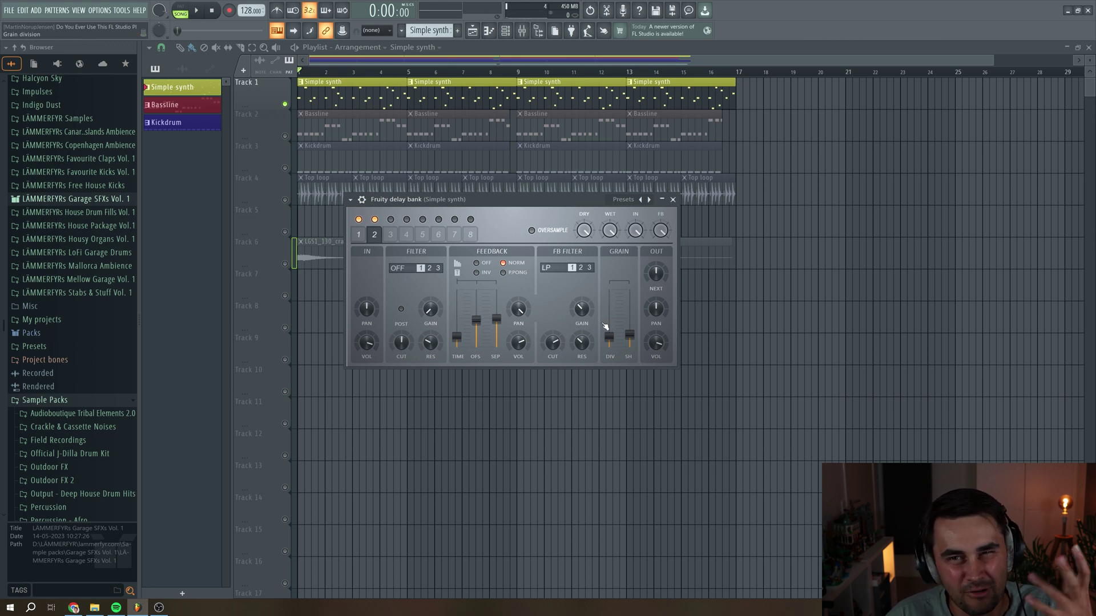
Step: Offset delay unit 2's stereo time about 1.2 ms left, compare it with unit 1, raise its feedback stereo separation, and audition the synth
{"action": "left_click_drag", "start_coordinate": [475, 319], "coordinate": [478, 321]}
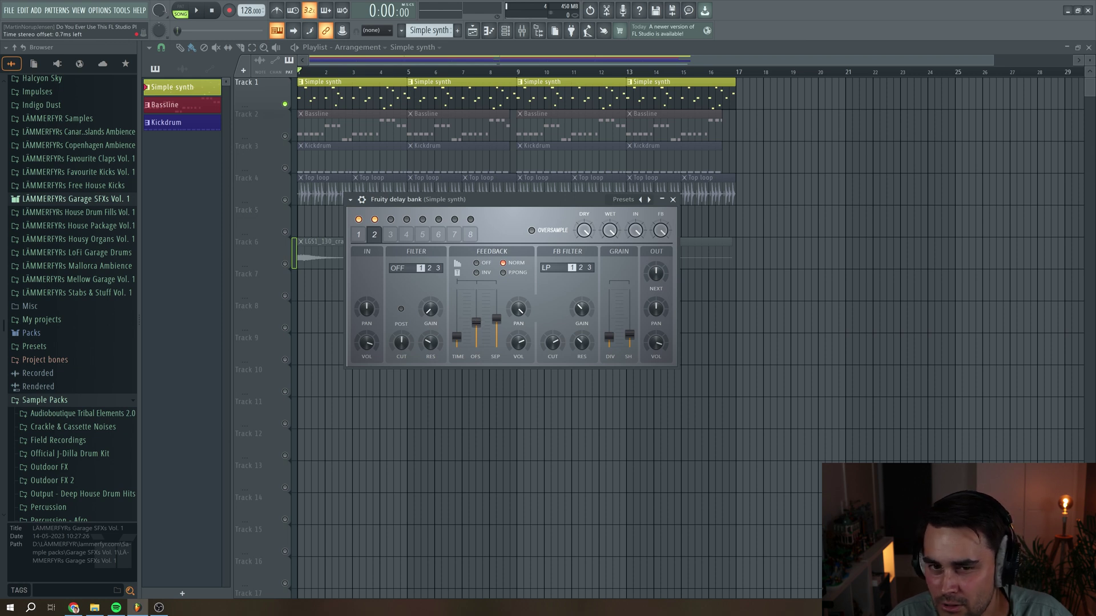
{"action": "left_click_drag", "start_coordinate": [478, 327], "coordinate": [477, 324]}
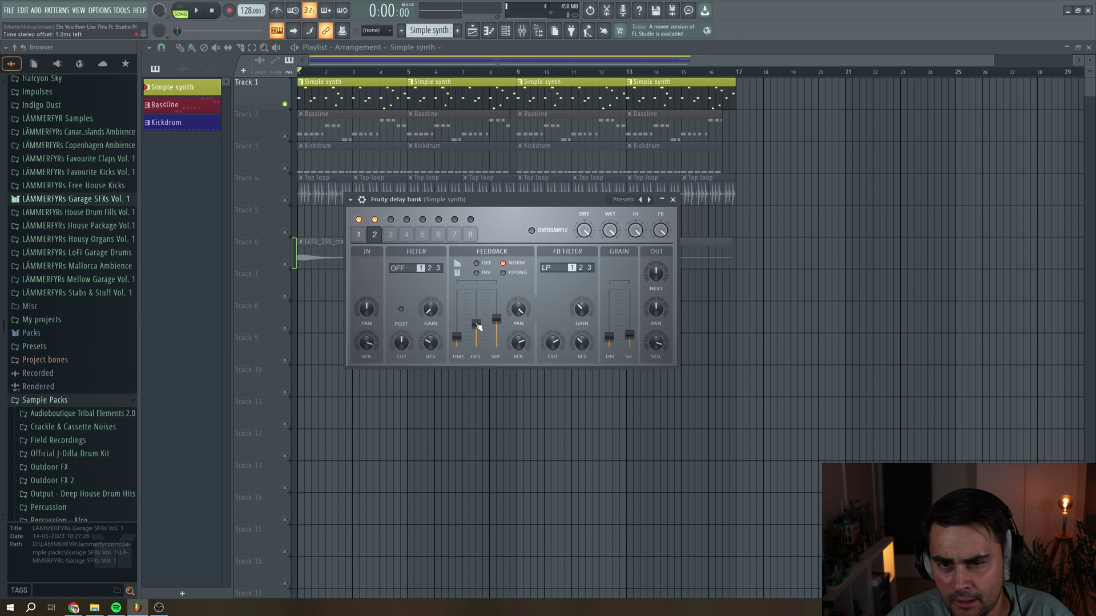
{"action": "left_click", "coordinate": [363, 234]}
{"action": "left_click", "coordinate": [380, 236]}
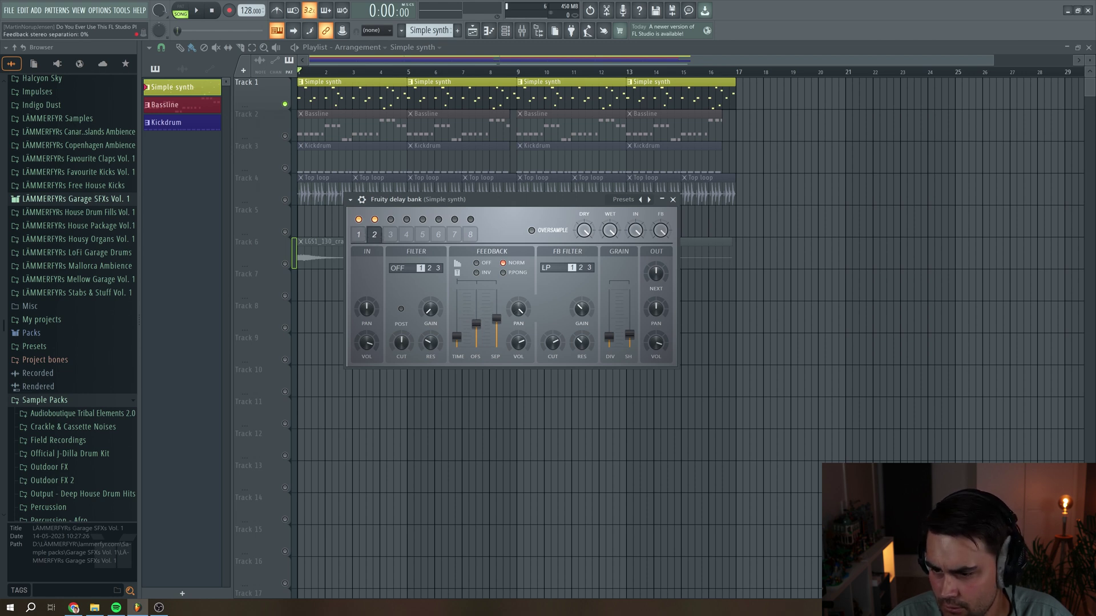
{"action": "left_click", "coordinate": [360, 235]}
{"action": "left_click", "coordinate": [375, 235]}
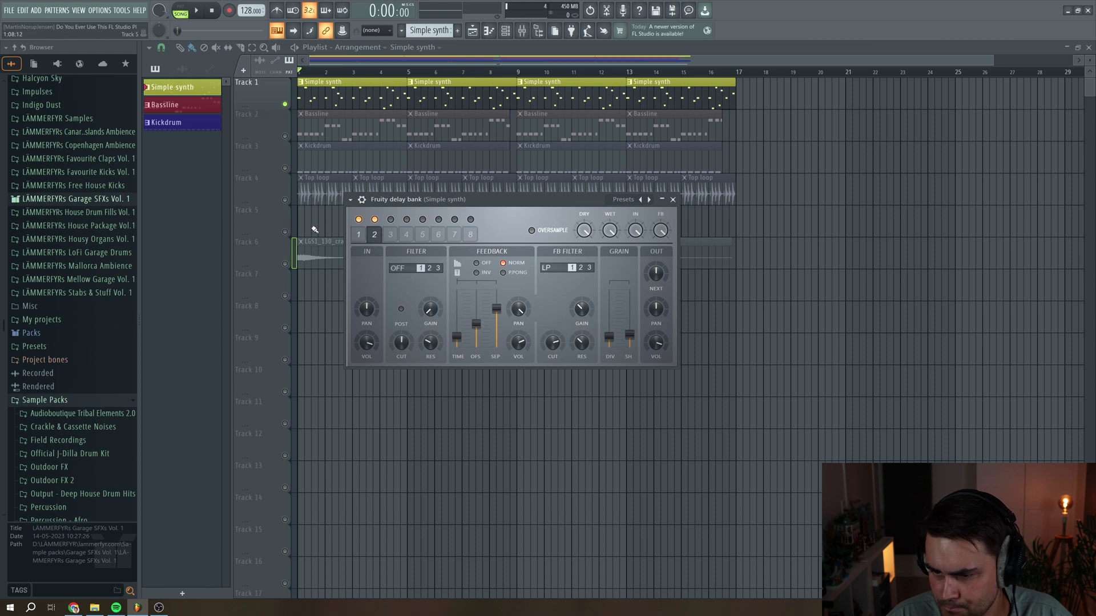
{"action": "left_click", "coordinate": [195, 11]}
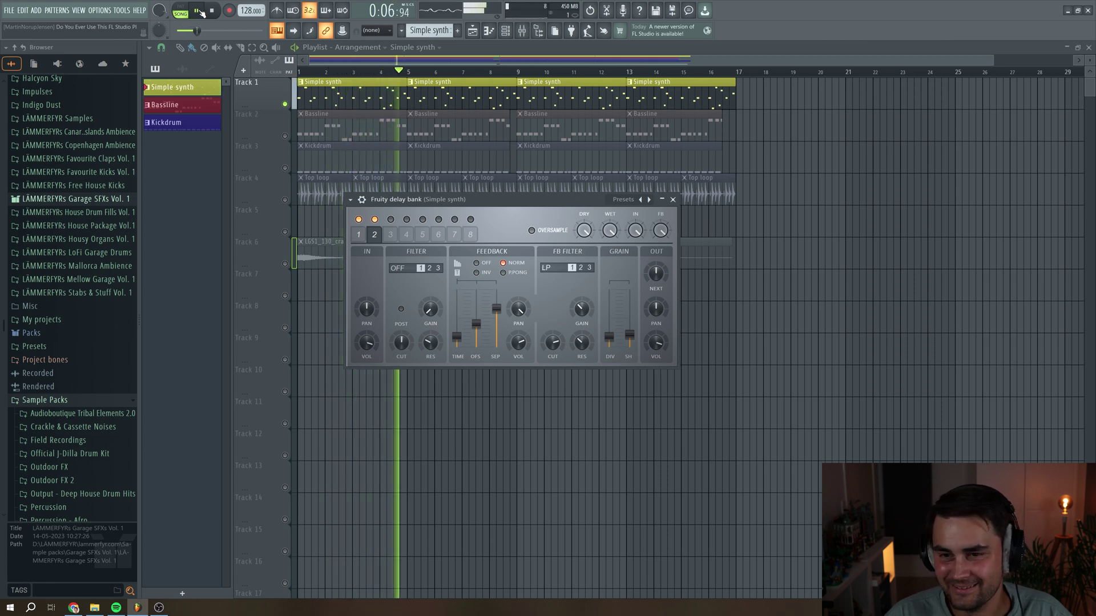
{"action": "key", "text": "space"}
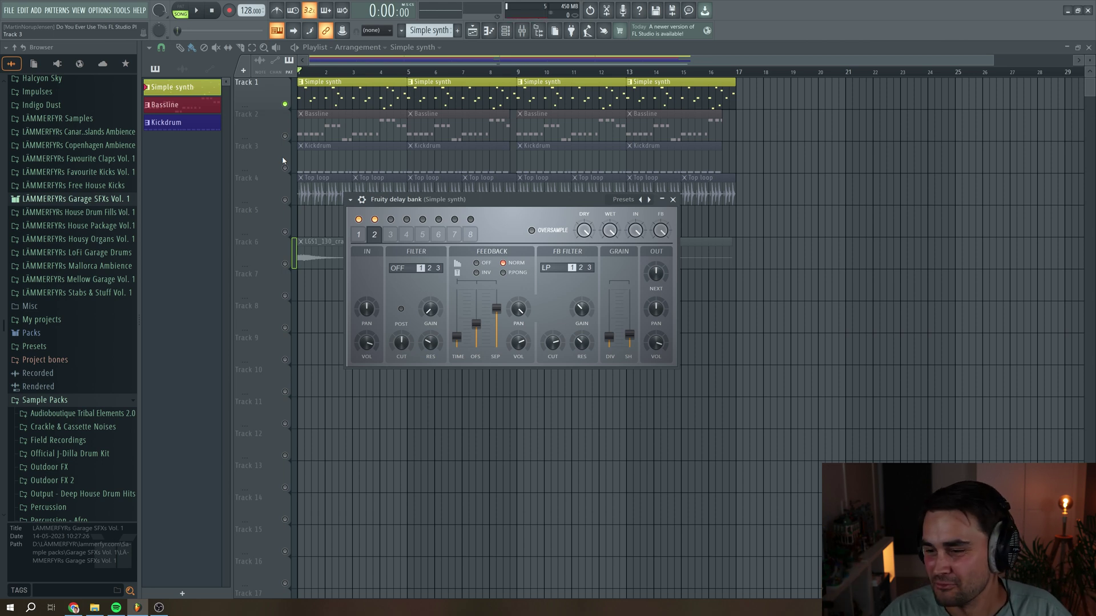
Step: Turn on delay unit 3, set its feedback to ping-pong and its feedback filter to LP with higher cutoff and gain, and audition the synth
{"action": "left_click", "coordinate": [364, 236]}
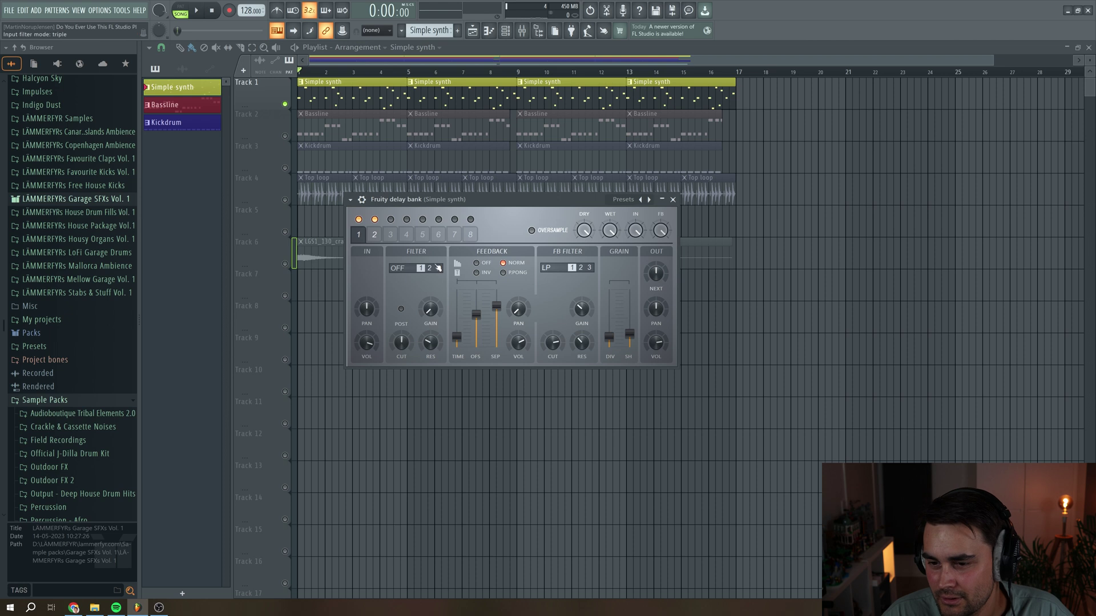
{"action": "left_click", "coordinate": [375, 237]}
{"action": "left_click", "coordinate": [392, 236]}
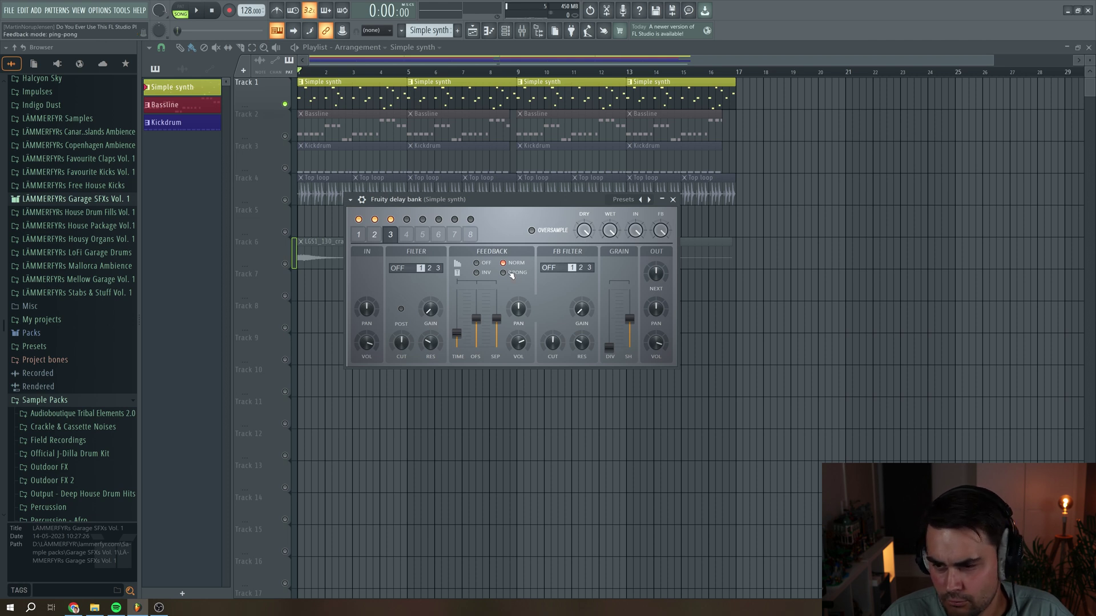
{"action": "left_click_drag", "start_coordinate": [550, 264], "coordinate": [550, 256]}
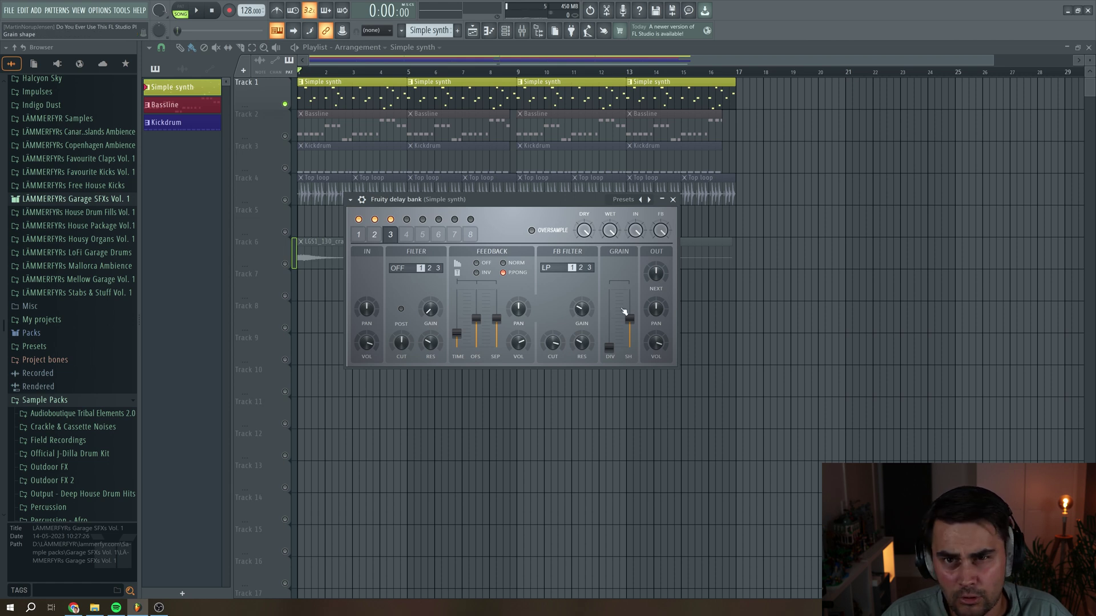
{"action": "left_click", "coordinate": [196, 10]}
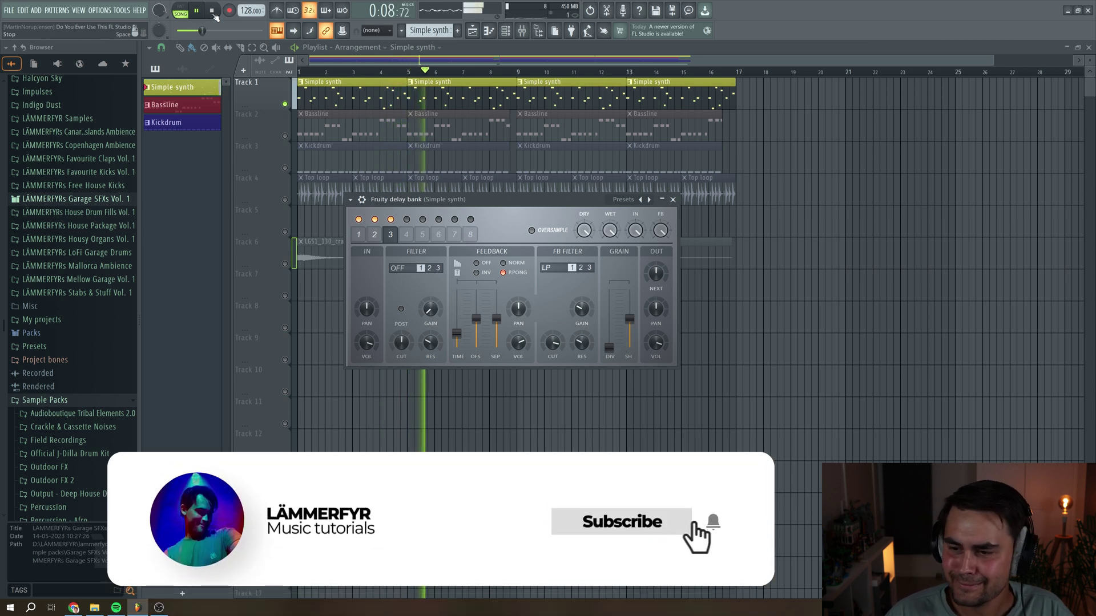
{"action": "left_click", "coordinate": [215, 14]}
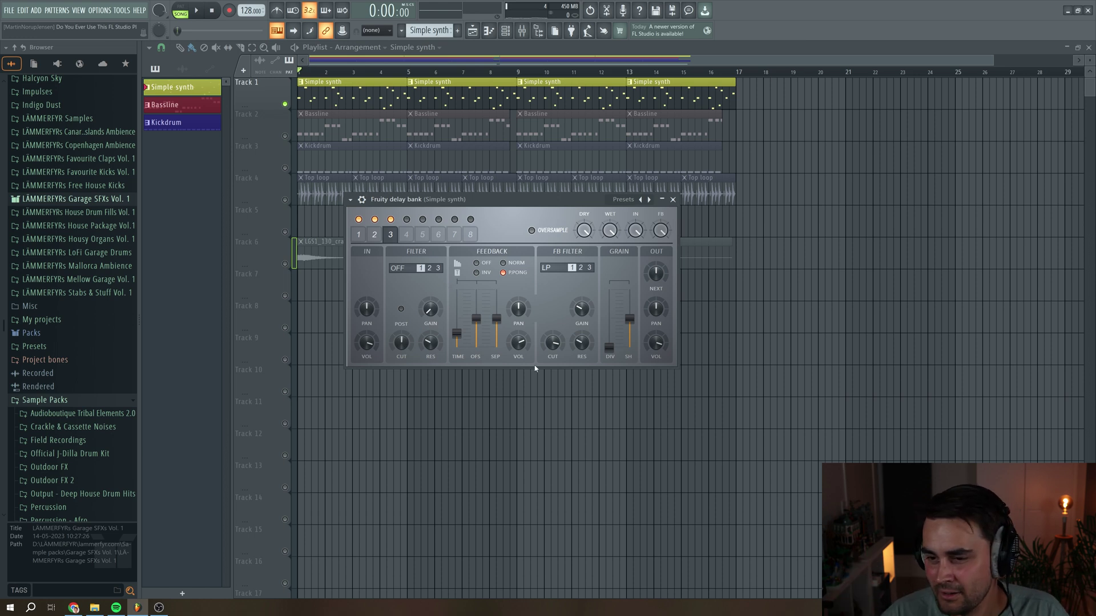
Step: Turn on delay unit 4, adjust its time, offset and stereo separation, pan its feedback about 28% left, and set its feedback filter to BP
{"action": "left_click", "coordinate": [406, 238]}
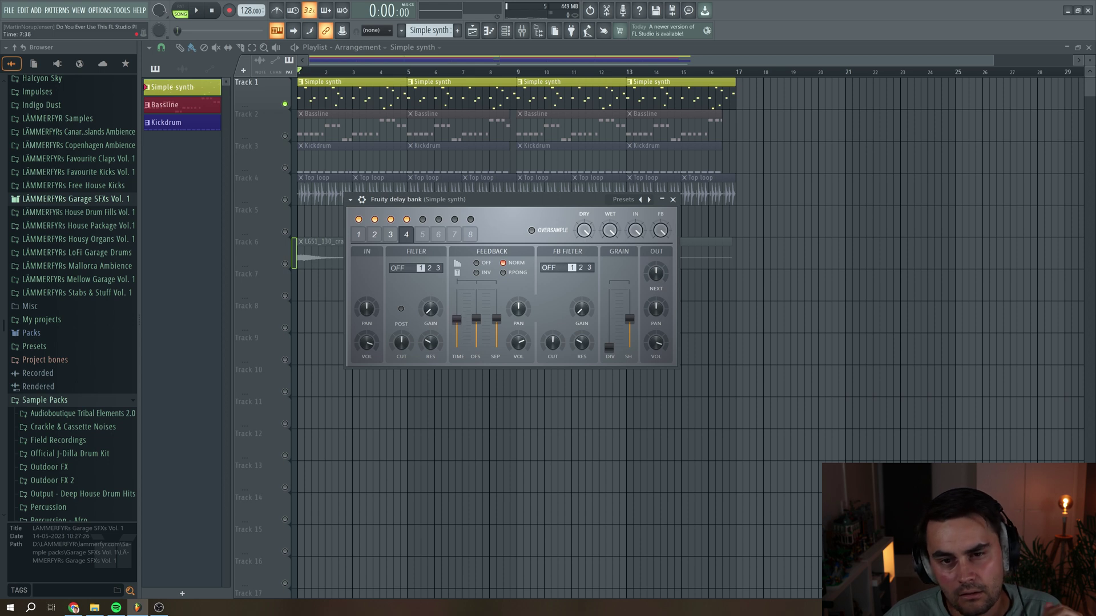
{"action": "left_click_drag", "start_coordinate": [457, 321], "coordinate": [477, 306]}
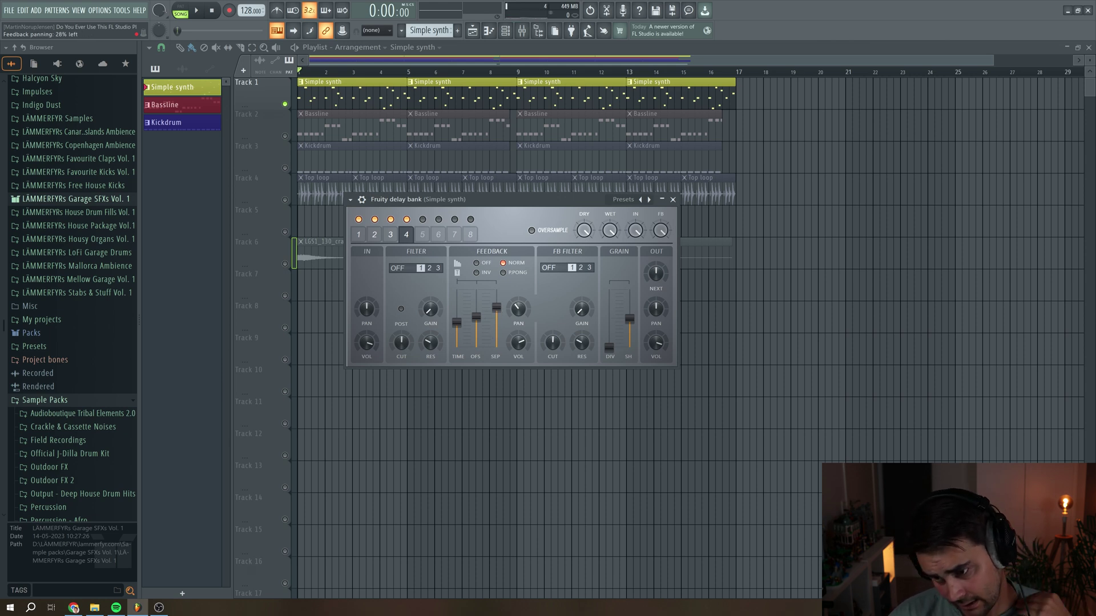
{"action": "left_click_drag", "start_coordinate": [518, 309], "coordinate": [518, 310]}
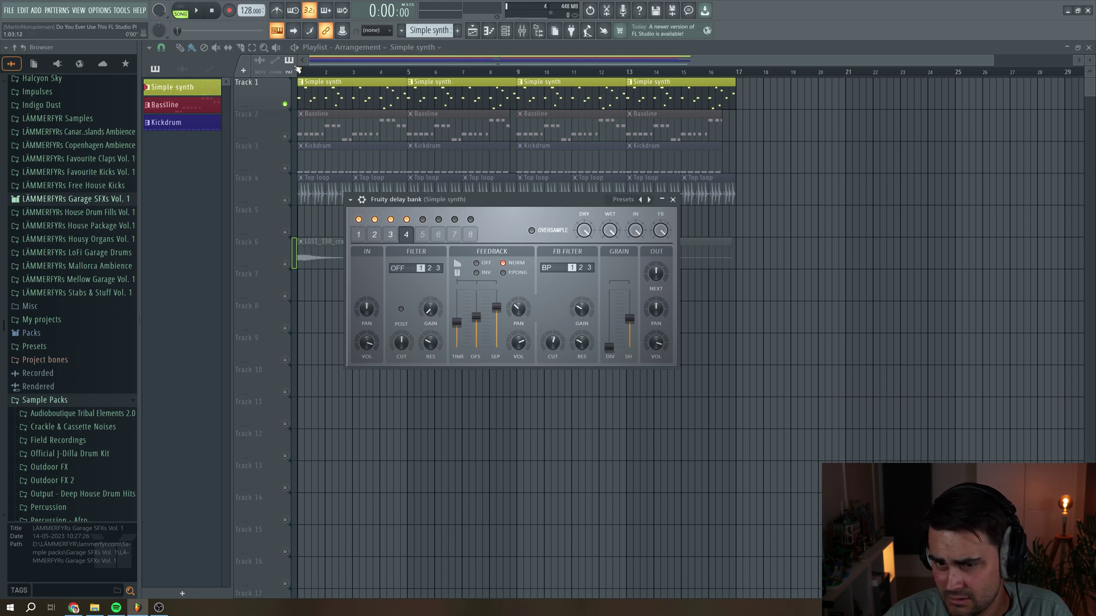
Step: Turn off delay units 1 to 3 during playback to audition unit 4 on its own
{"action": "left_click", "coordinate": [199, 11]}
{"action": "left_click", "coordinate": [358, 219]}
{"action": "left_click", "coordinate": [374, 220]}
{"action": "left_click", "coordinate": [390, 219]}
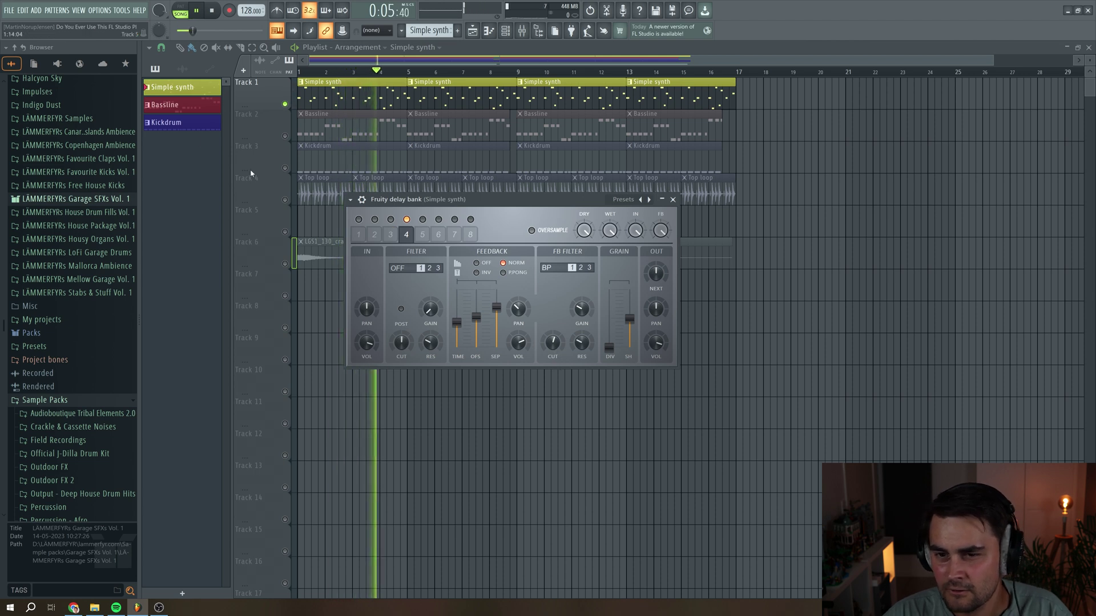
{"action": "left_click", "coordinate": [211, 11]}
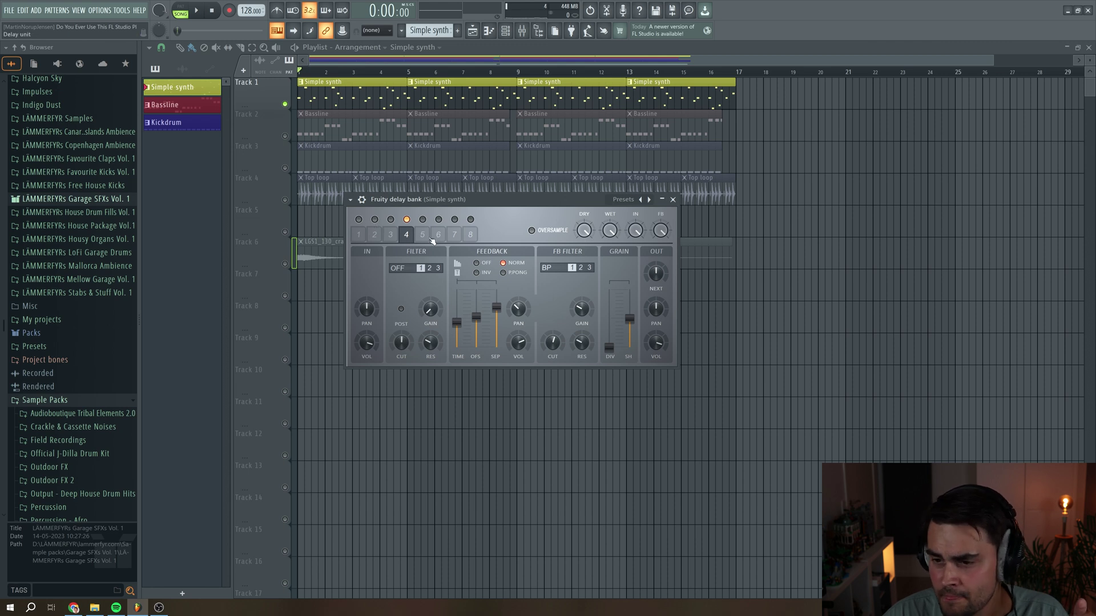
Step: Turn on delay unit 5 with longer time, stereo separation about 38% and right-panned feedback, and give it a BP feedback filter with 58% gain
{"action": "left_click", "coordinate": [423, 220]}
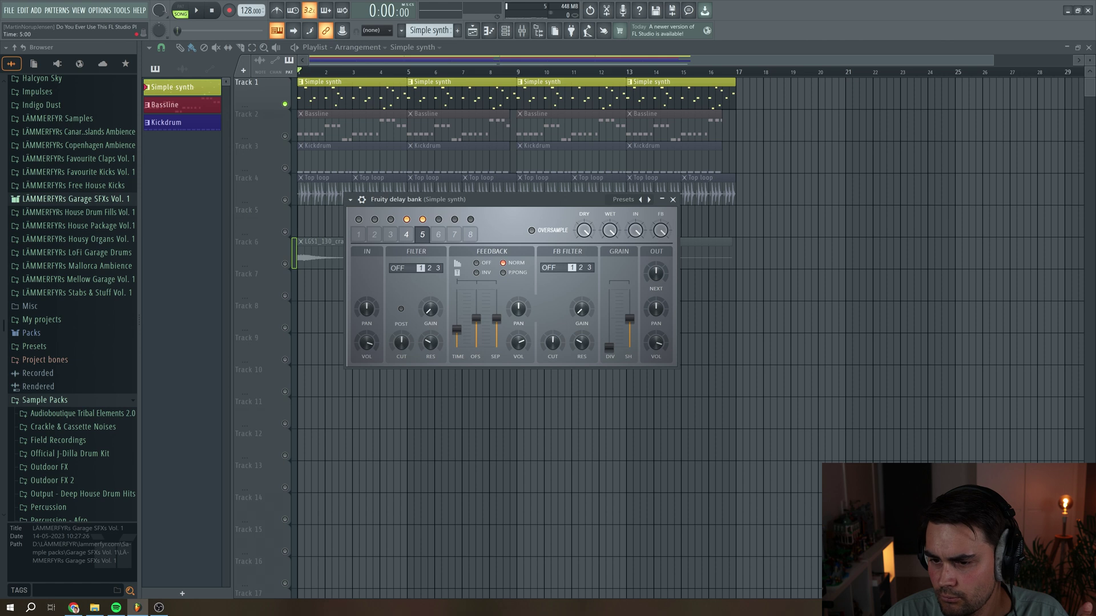
{"action": "left_click_drag", "start_coordinate": [457, 329], "coordinate": [456, 319]}
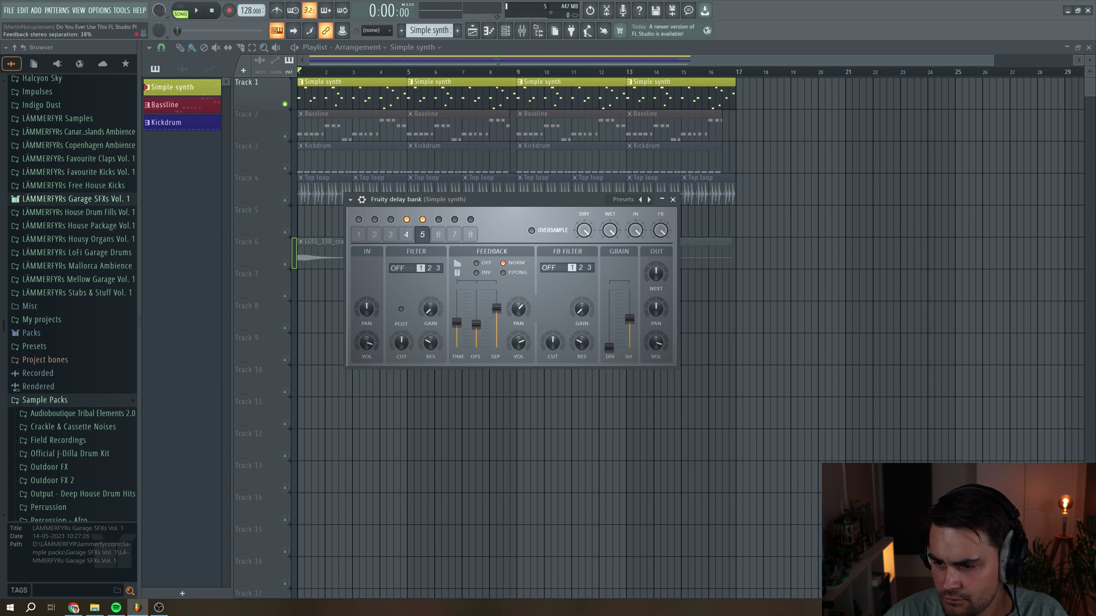
{"action": "left_click", "coordinate": [548, 267]}
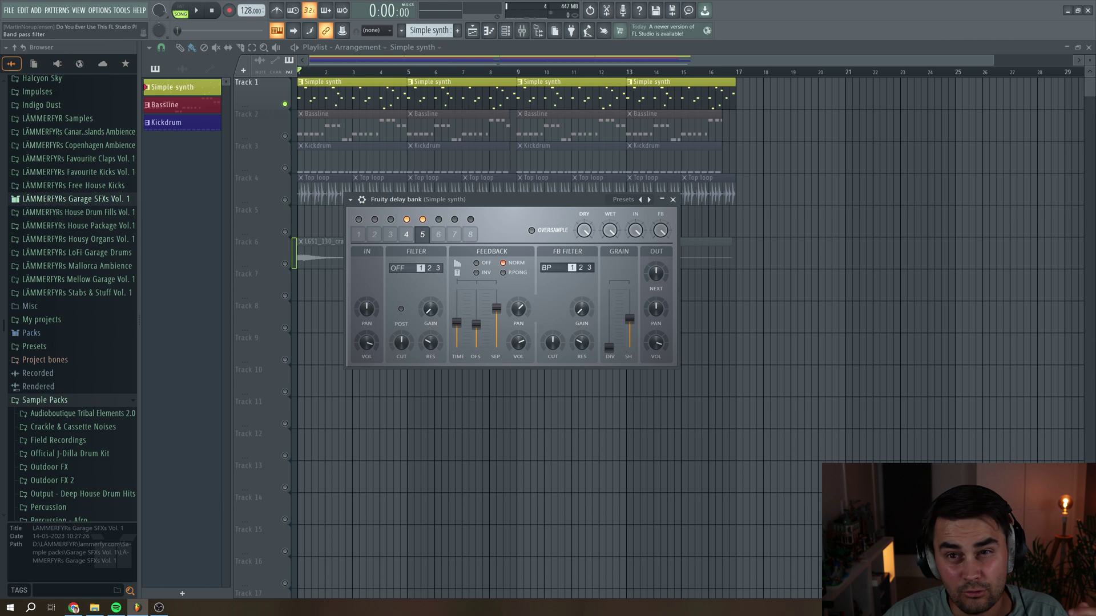
{"action": "left_click", "coordinate": [407, 235]}
{"action": "left_click", "coordinate": [428, 236]}
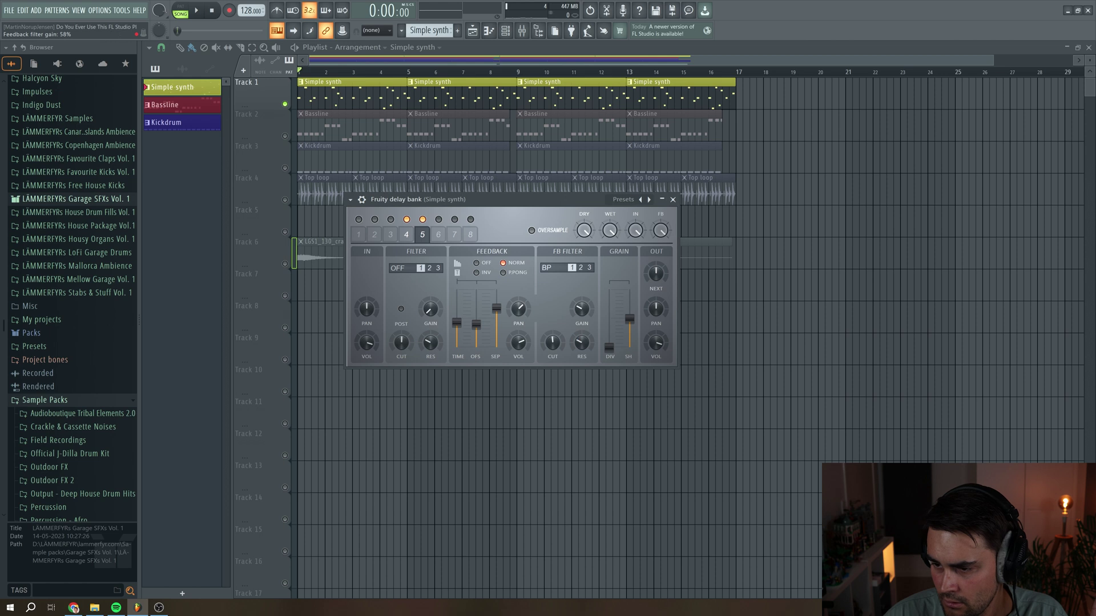
Step: During playback, pan unit 5's feedback about 48% right and unit 4's further left, and turn delay units 1 to 3 back on
{"action": "left_click", "coordinate": [205, 12]}
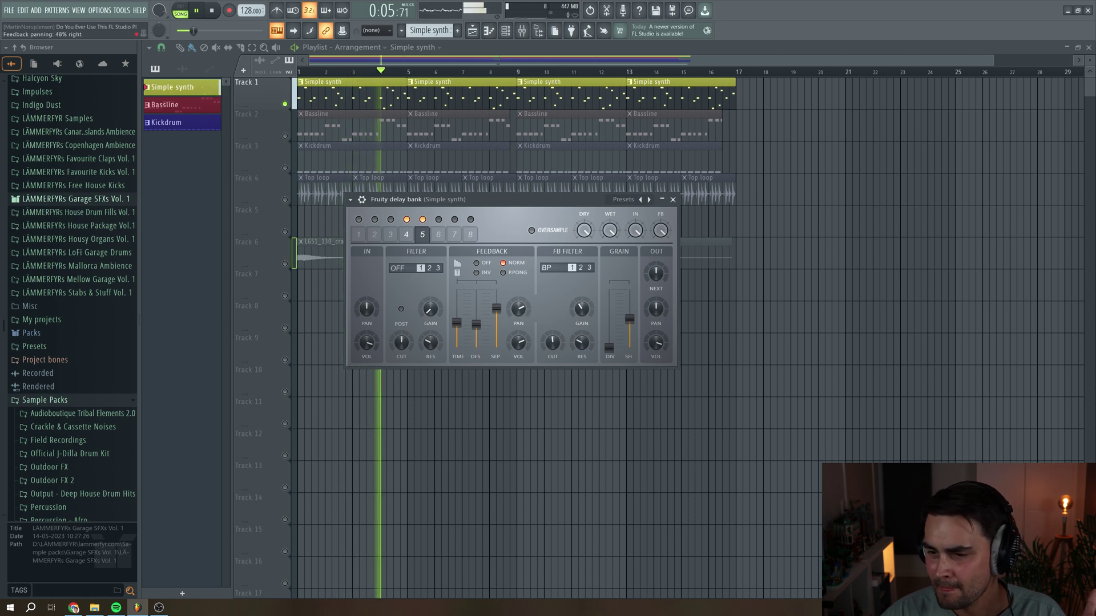
{"action": "left_click", "coordinate": [406, 234]}
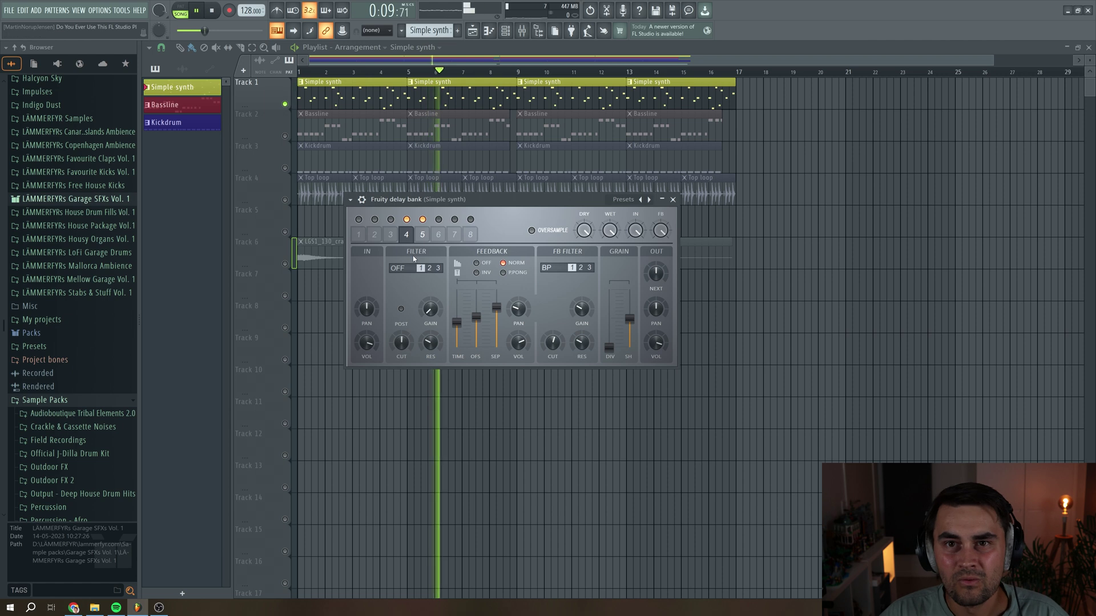
{"action": "left_click", "coordinate": [359, 219]}
{"action": "left_click", "coordinate": [375, 219]}
{"action": "left_click", "coordinate": [390, 219]}
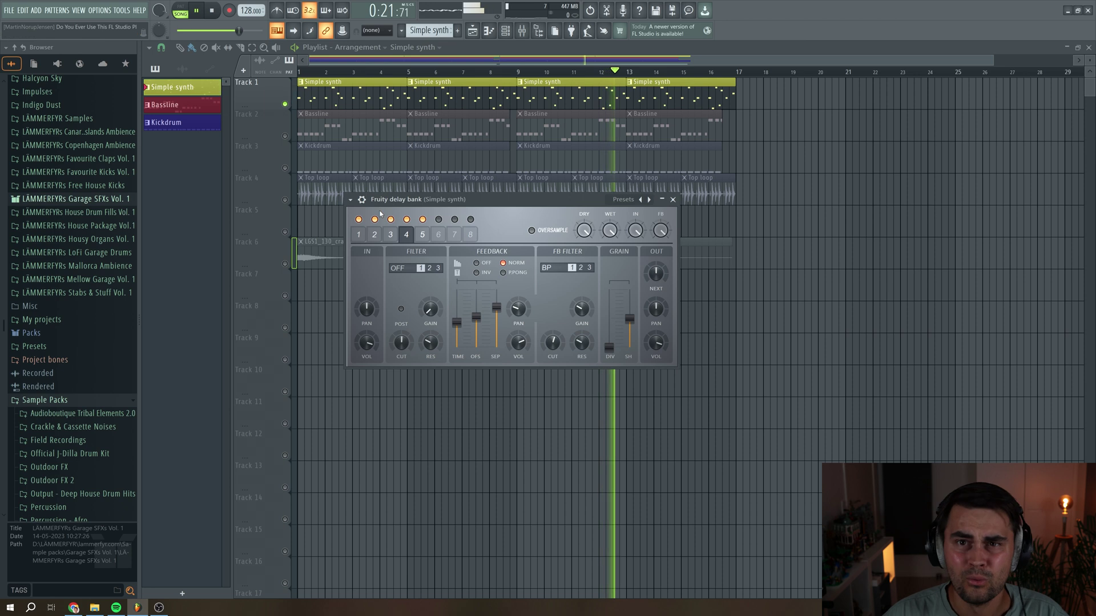
{"action": "left_click", "coordinate": [212, 10]}
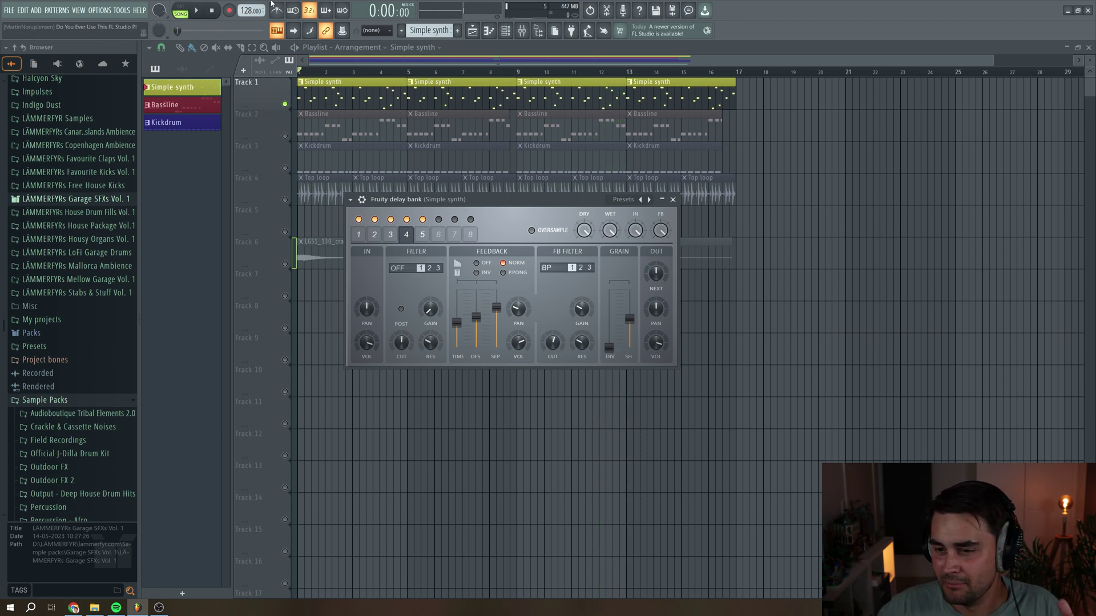
Step: Turn on delay unit 6 with all other units off, set its feedback to ping-pong, and pan its input about 77% left during playback
{"action": "left_click", "coordinate": [439, 235]}
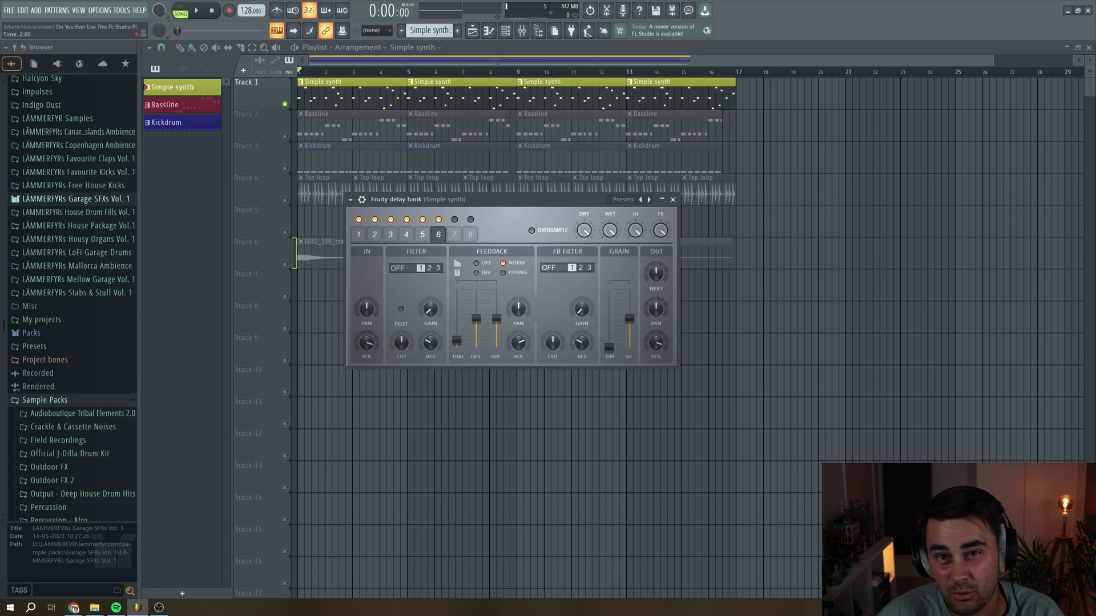
{"action": "left_click", "coordinate": [423, 220]}
{"action": "left_click", "coordinate": [407, 219]}
{"action": "key", "text": "space"}
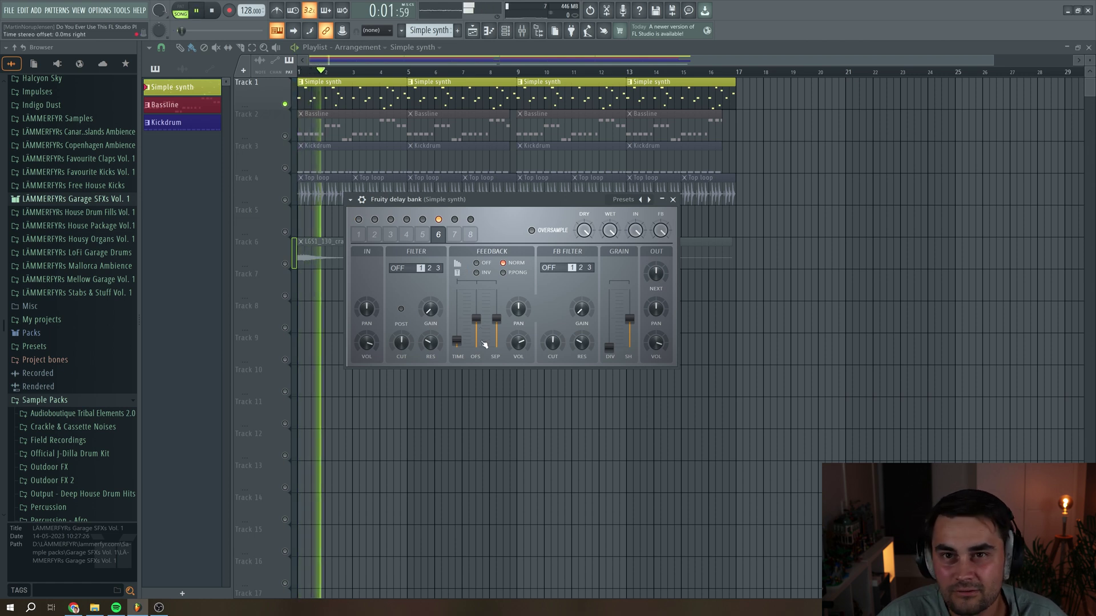
{"action": "left_click", "coordinate": [512, 273]}
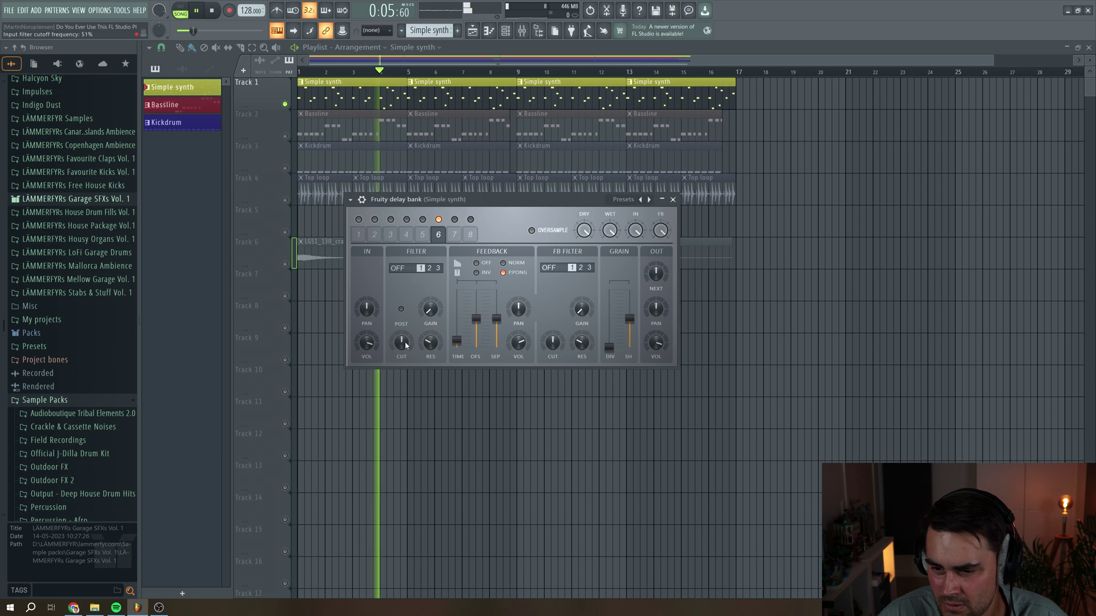
{"action": "mouse_move", "coordinate": [368, 308]}
{"action": "left_mouse_down"}
{"action": "mouse_move", "coordinate": [368, 329]}
{"action": "mouse_move", "coordinate": [369, 308]}
{"action": "left_mouse_up"}
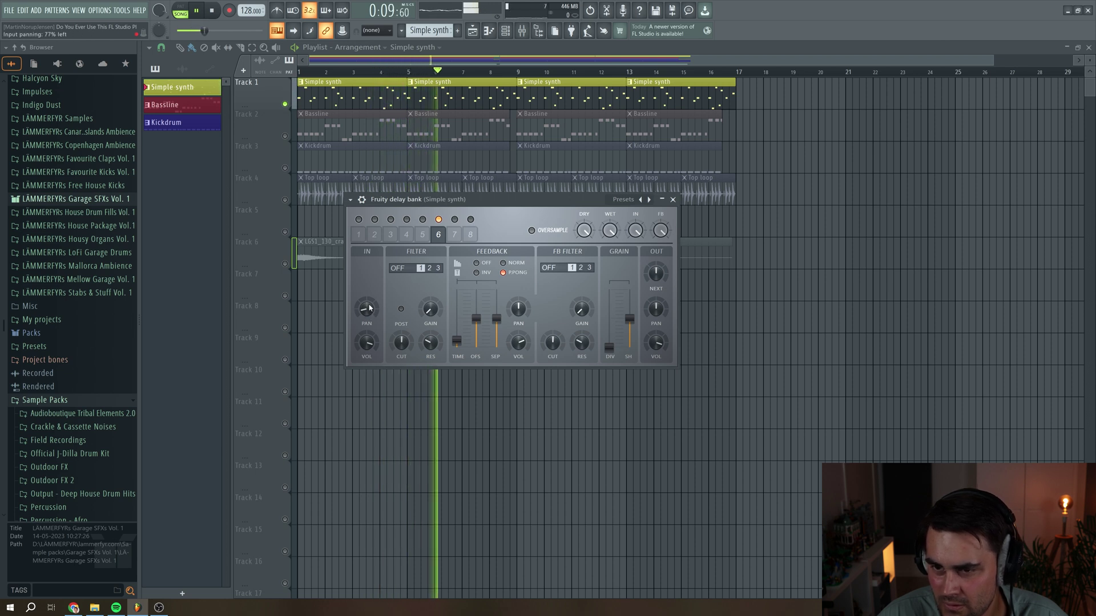
{"action": "key", "text": "space"}
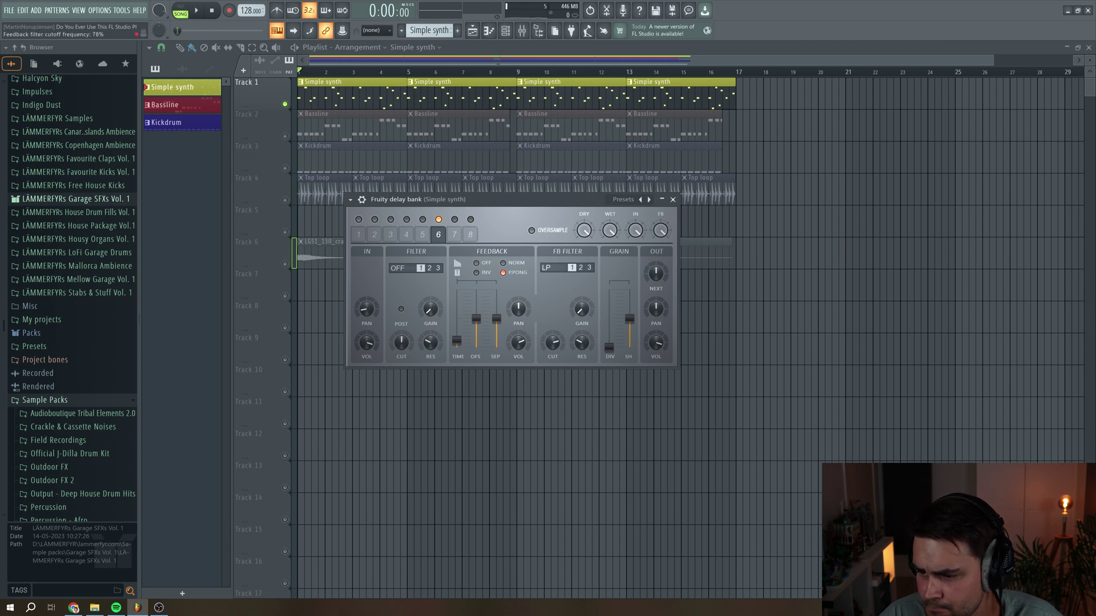
Step: Set unit 6's feedback filter to LP, tune its gain and cutoff, raise the feedback volume, and offset the time about 0.6 ms right
{"action": "left_click", "coordinate": [196, 10]}
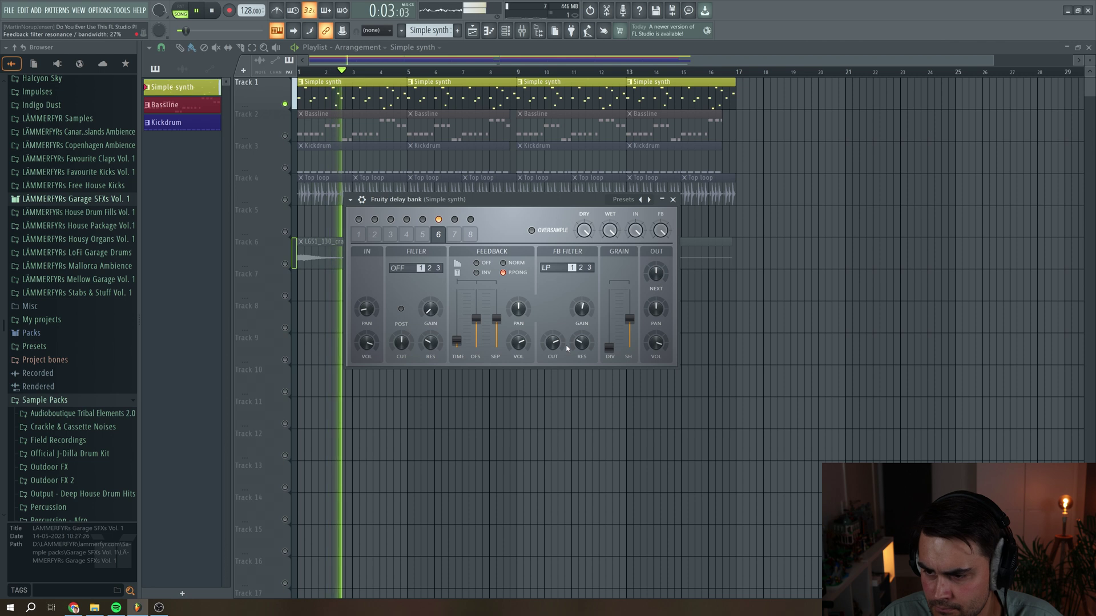
{"action": "left_click_drag", "start_coordinate": [519, 344], "coordinate": [519, 341]}
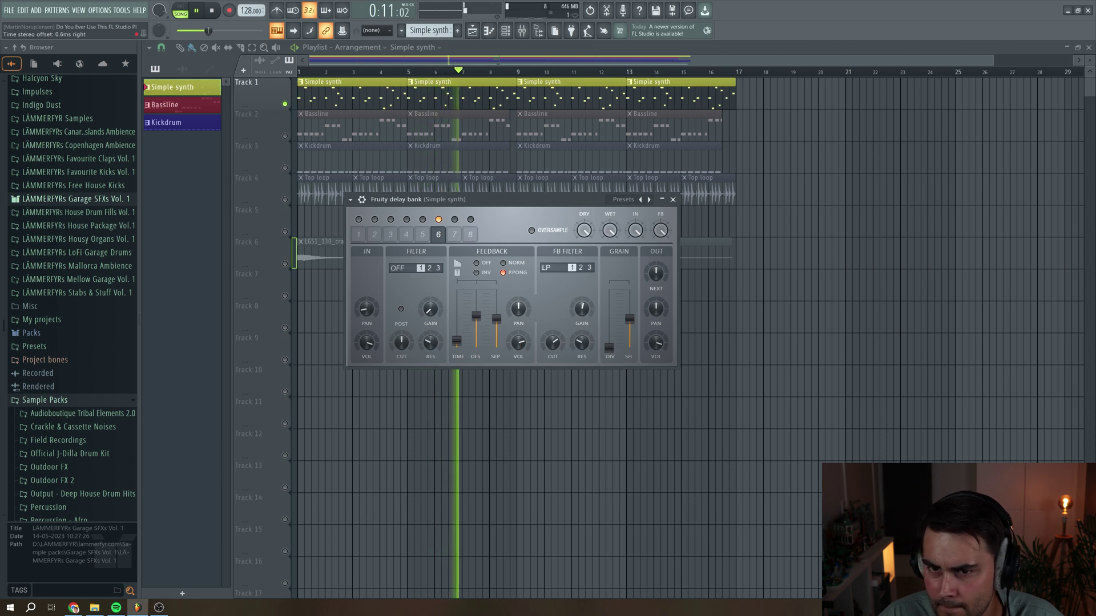
{"action": "left_click_drag", "start_coordinate": [476, 318], "coordinate": [477, 316]}
{"action": "key", "text": "space"}
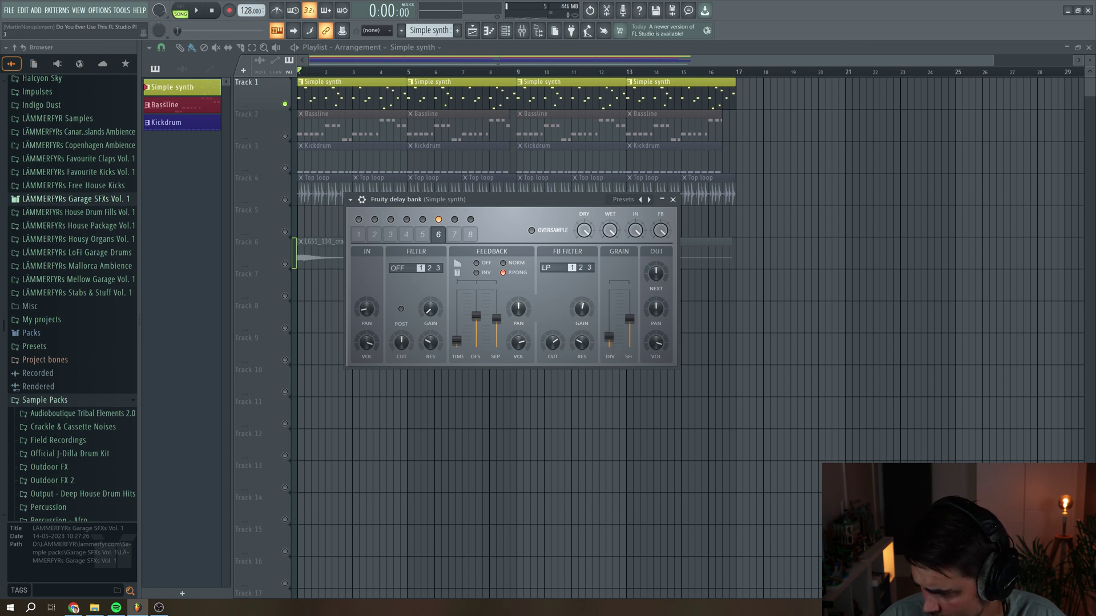
Step: Set a low grain division and raise the grain shape on delay unit 6, auditioning the result
{"action": "left_click_drag", "start_coordinate": [614, 340], "coordinate": [613, 351]}
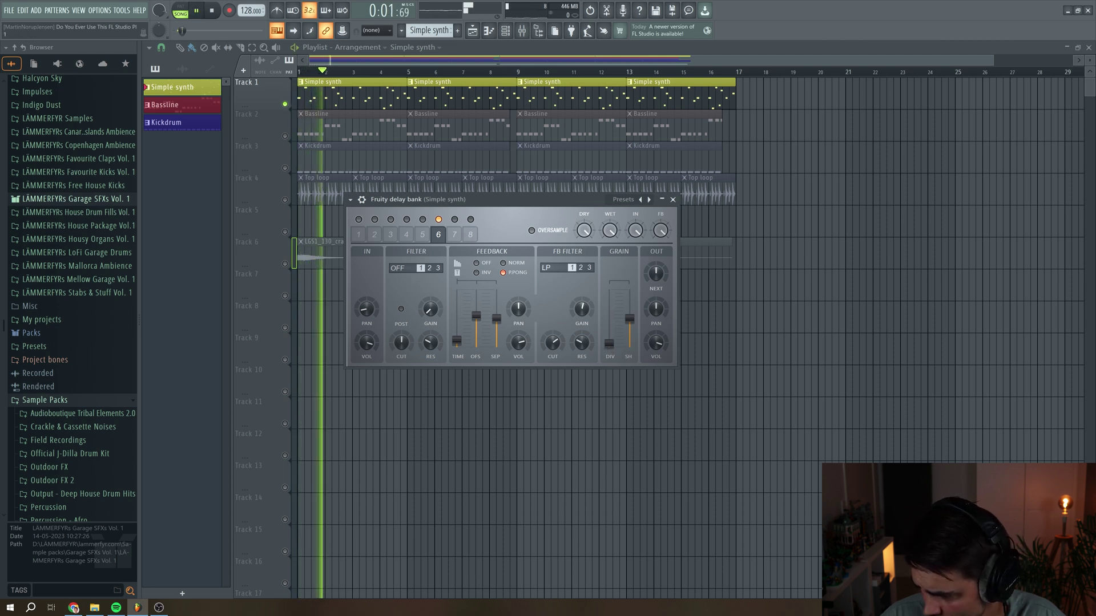
{"action": "left_click_drag", "start_coordinate": [629, 318], "coordinate": [630, 309]}
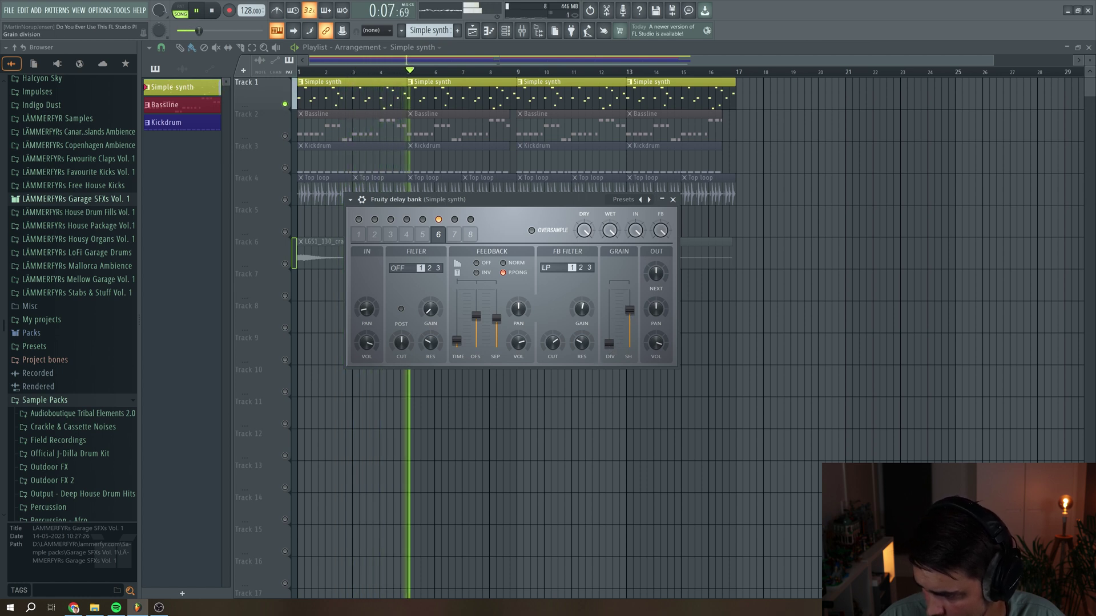
{"action": "key", "text": "space"}
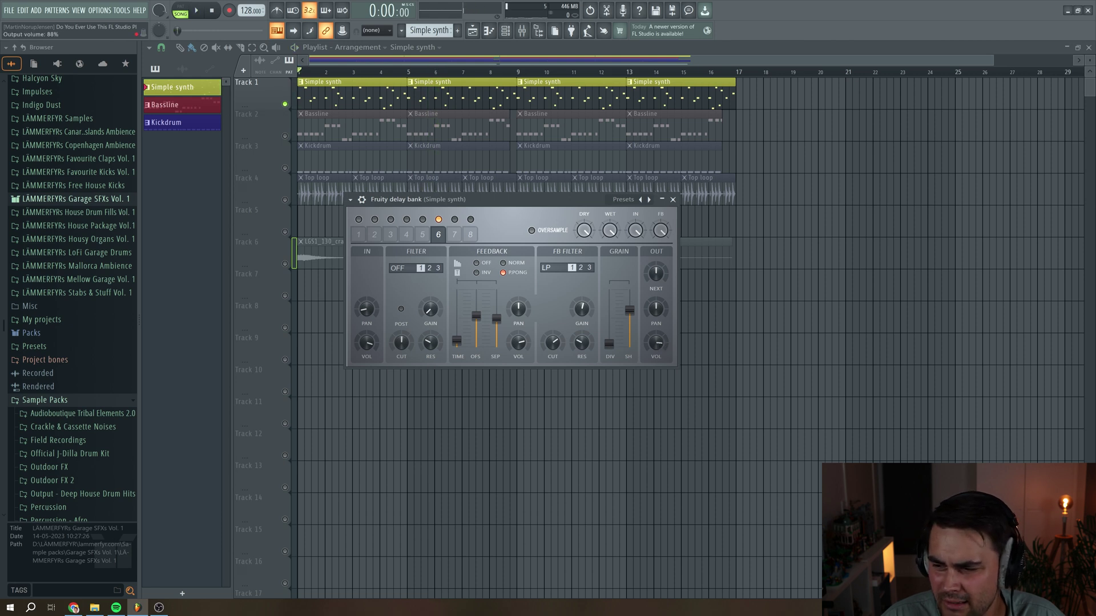
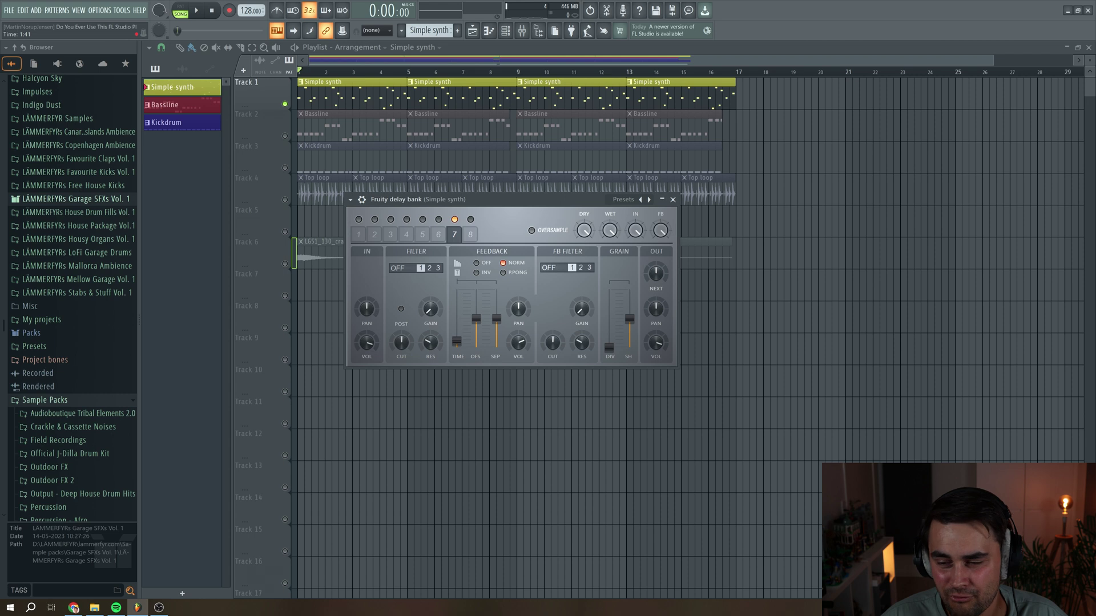
Step: Audition delay unit 7, pan its feedback about 59% left, and set its feedback filter to BP
{"action": "left_click", "coordinate": [196, 10]}
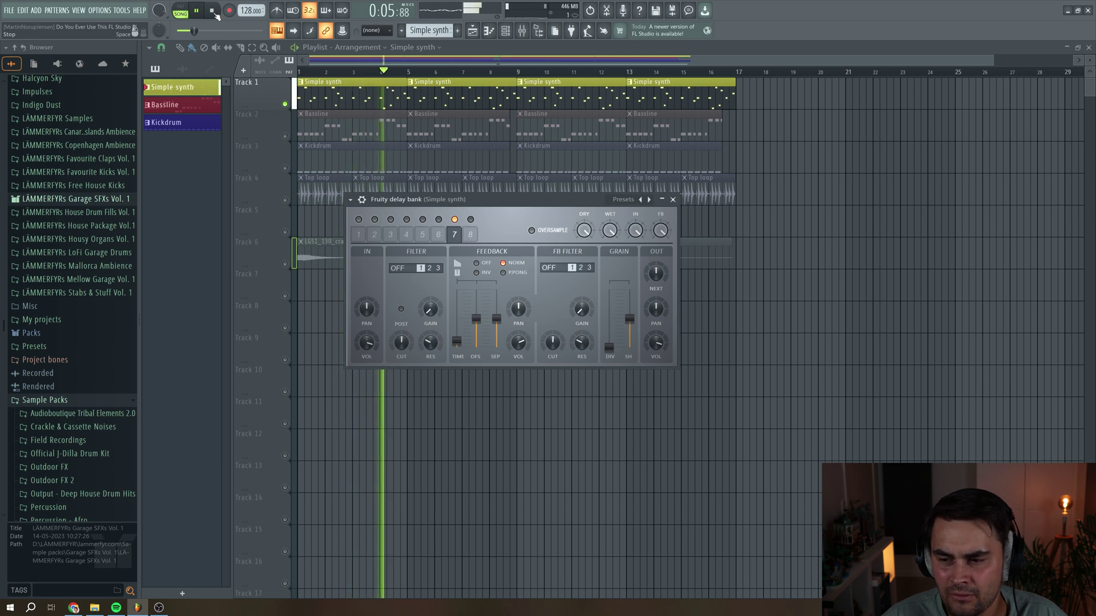
{"action": "left_click", "coordinate": [212, 11]}
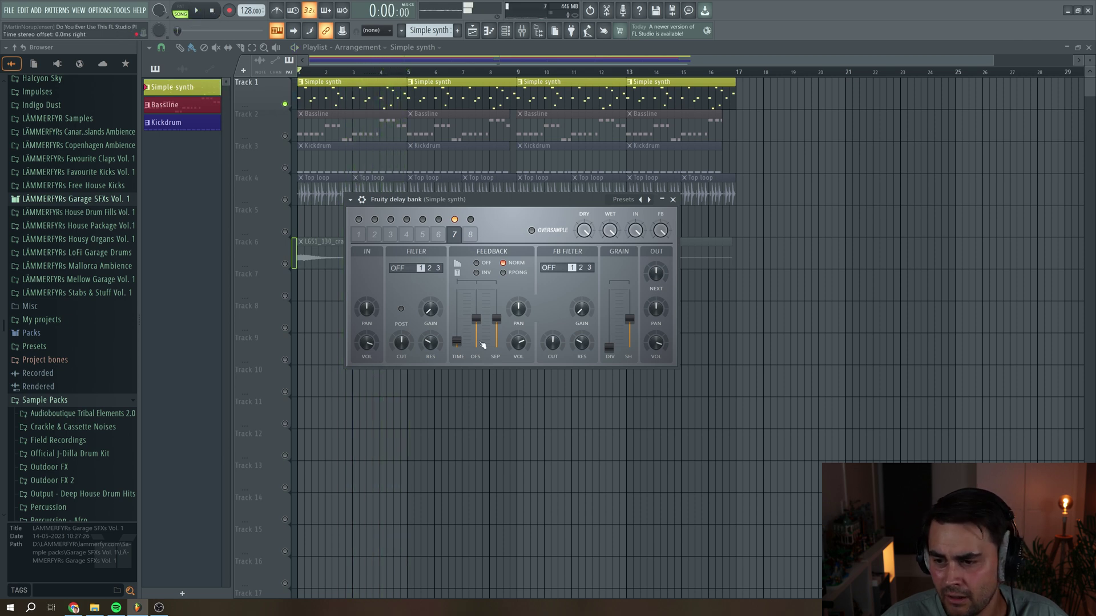
{"action": "left_click_drag", "start_coordinate": [518, 308], "coordinate": [518, 321]}
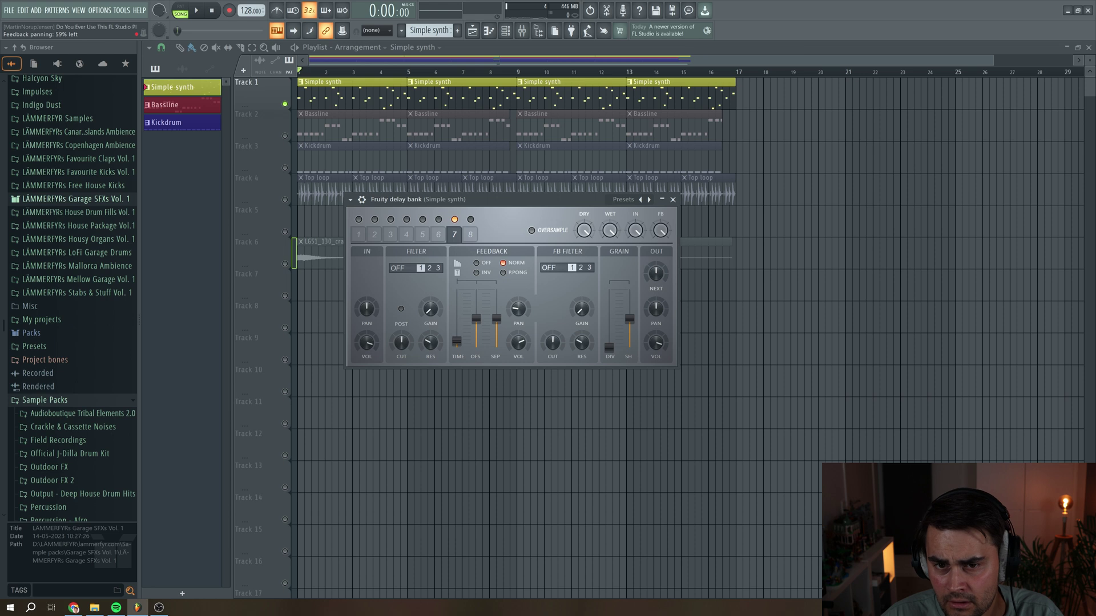
{"action": "left_click", "coordinate": [548, 268]}
Step: Raise unit 7's input volume to about 122% during playback and offset its time about 0.5 ms right
{"action": "key", "text": "space"}
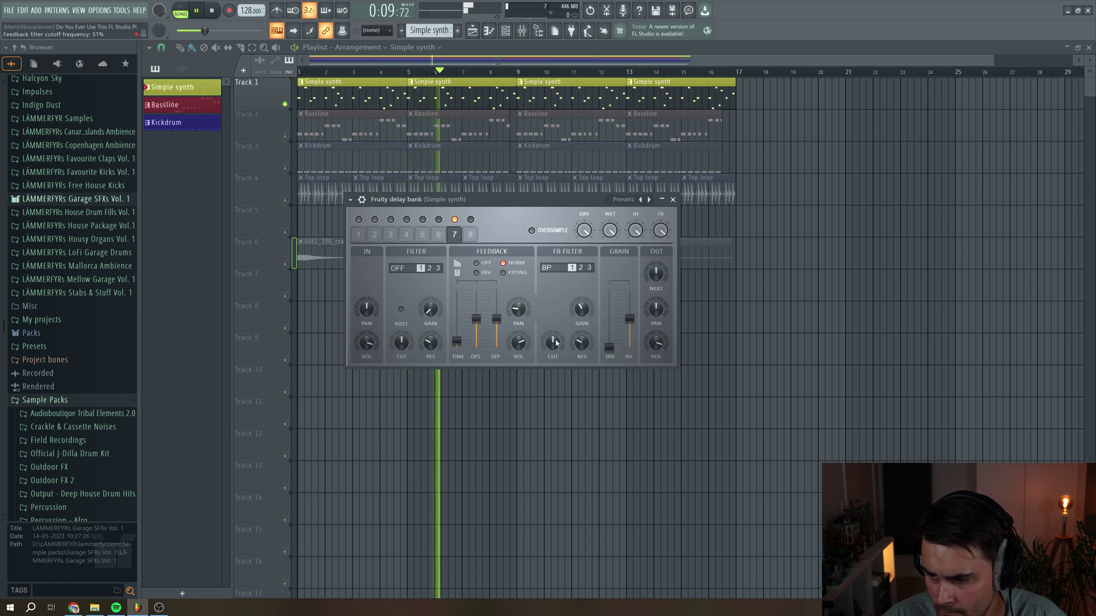
{"action": "left_click_drag", "start_coordinate": [372, 350], "coordinate": [372, 337]}
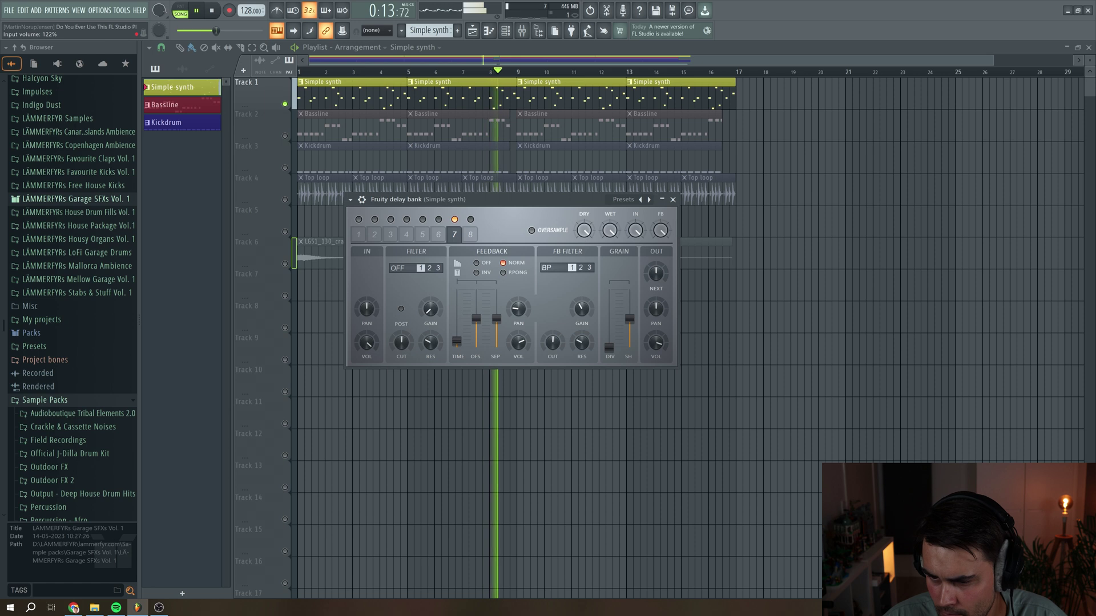
{"action": "key", "text": "space"}
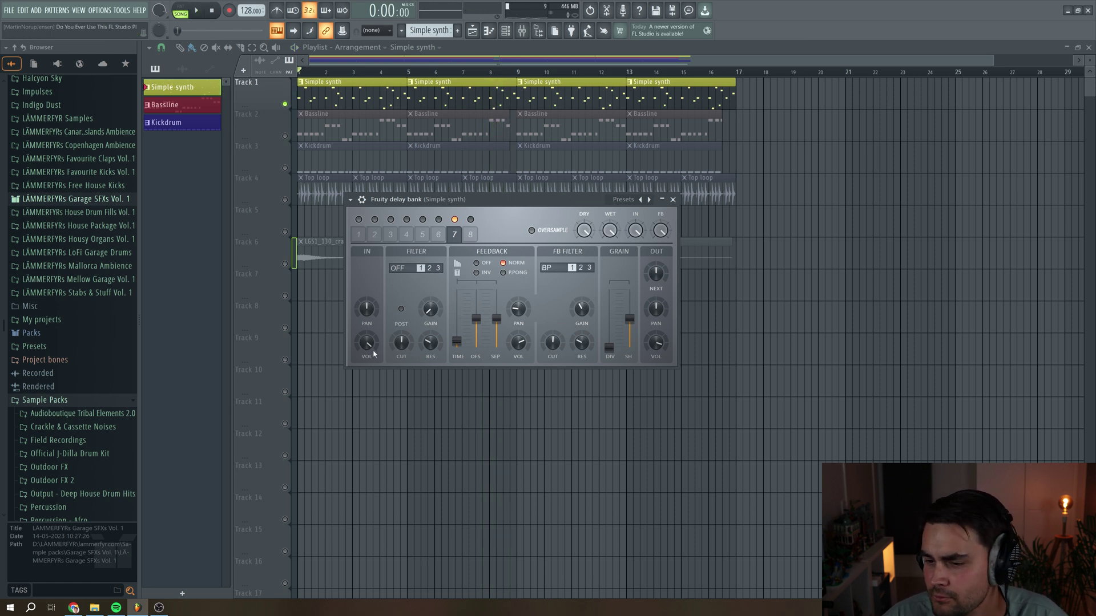
{"action": "left_click_drag", "start_coordinate": [476, 318], "coordinate": [476, 316]}
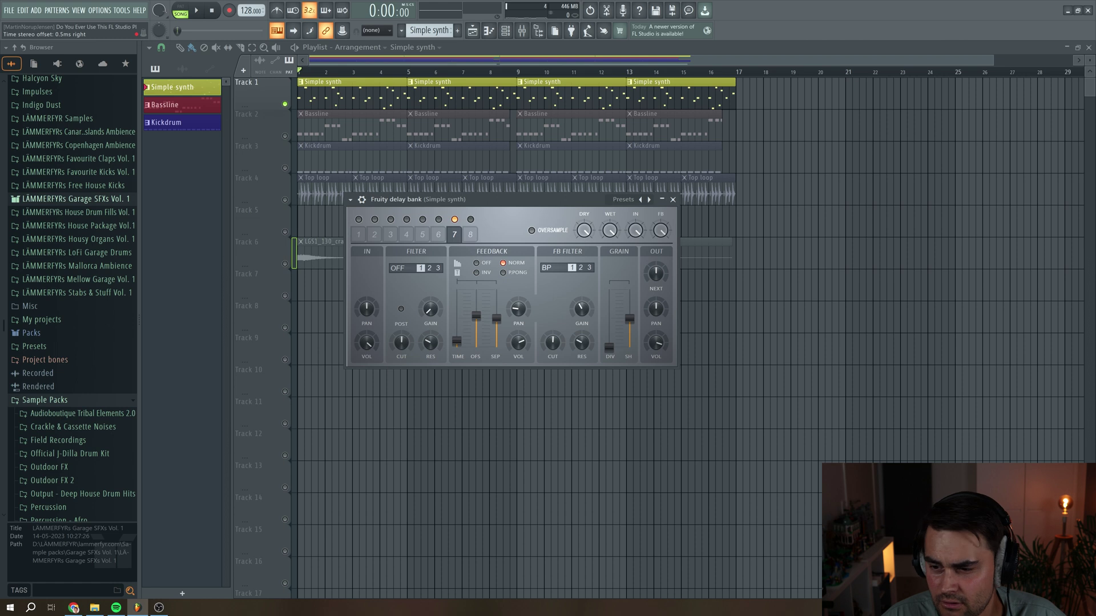
Step: Turn on delay unit 8, pan its feedback about 60% right, set its feedback filter to BP, and audition it with unit 7
{"action": "left_click", "coordinate": [471, 220]}
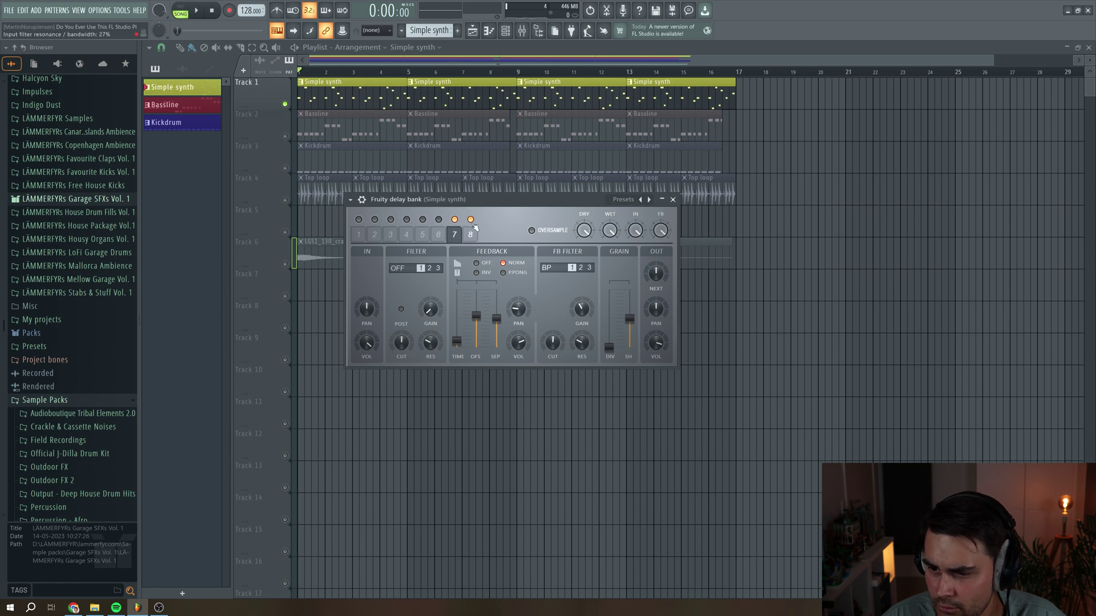
{"action": "left_click", "coordinate": [471, 234]}
{"action": "left_click_drag", "start_coordinate": [458, 338], "coordinate": [457, 342]}
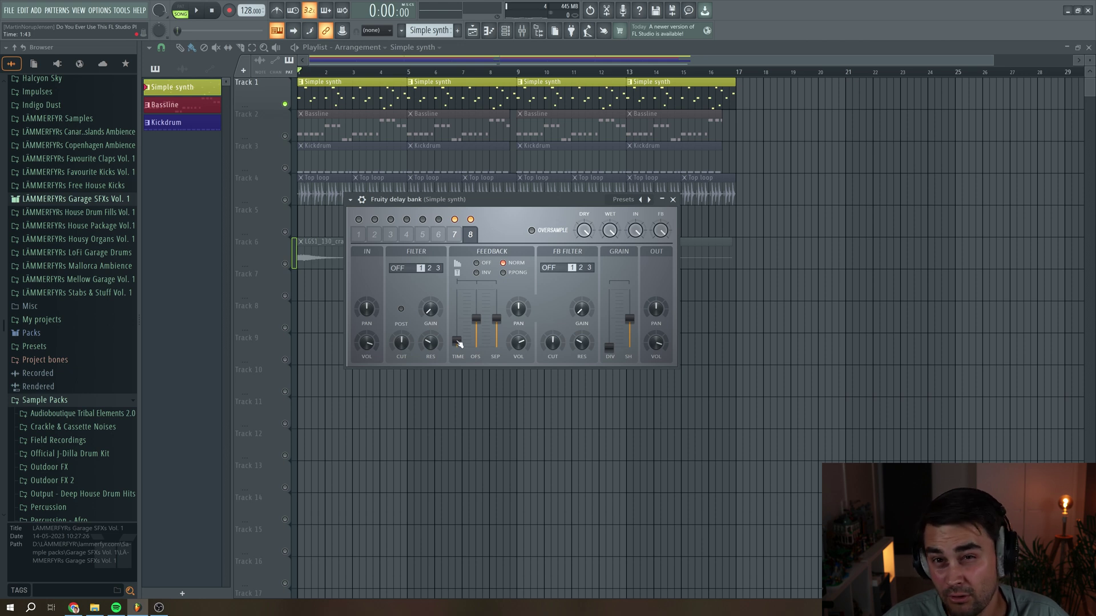
{"action": "left_click_drag", "start_coordinate": [518, 308], "coordinate": [518, 303]}
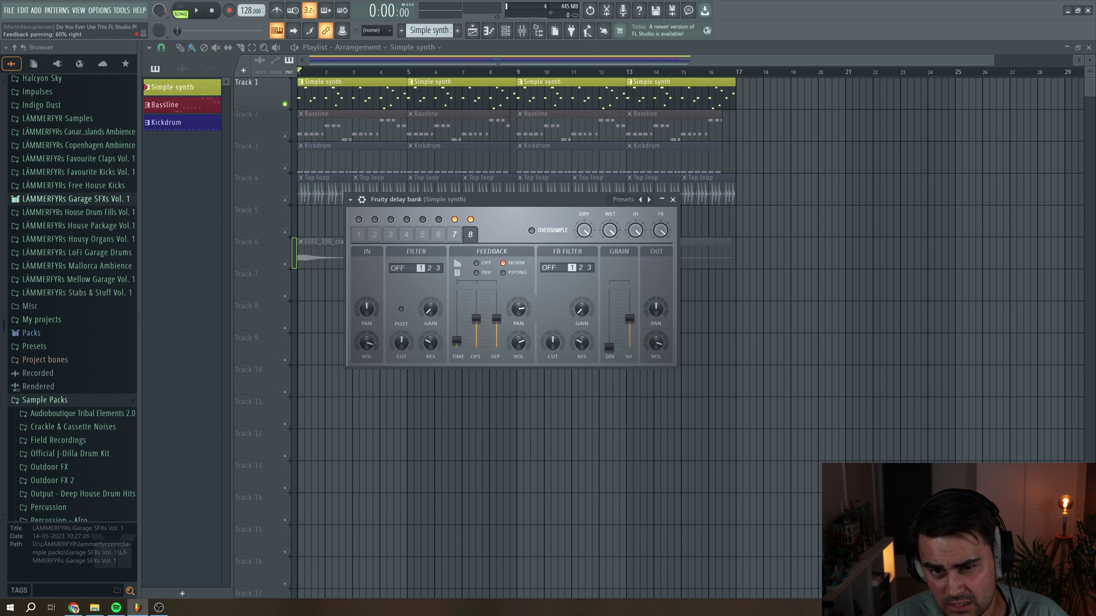
{"action": "left_click_drag", "start_coordinate": [549, 268], "coordinate": [548, 249]}
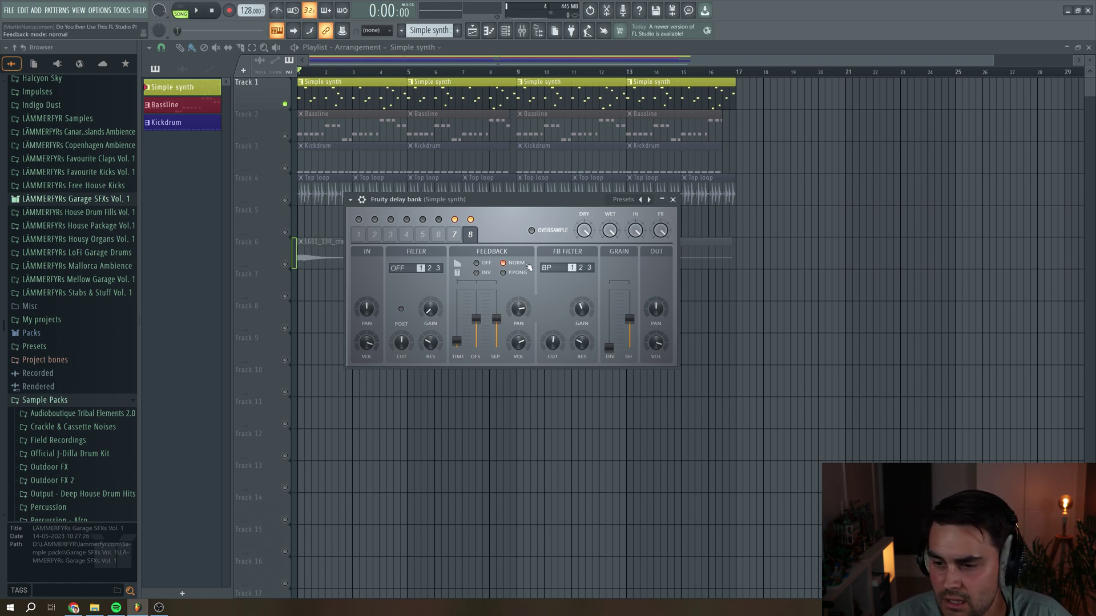
{"action": "key", "text": "space"}
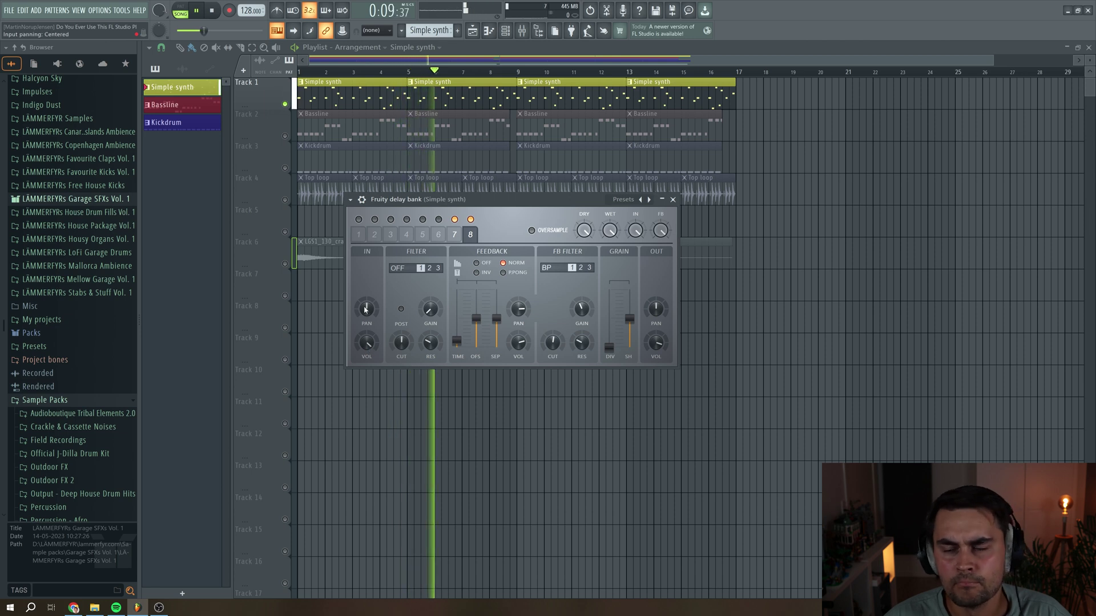
{"action": "key", "text": "space"}
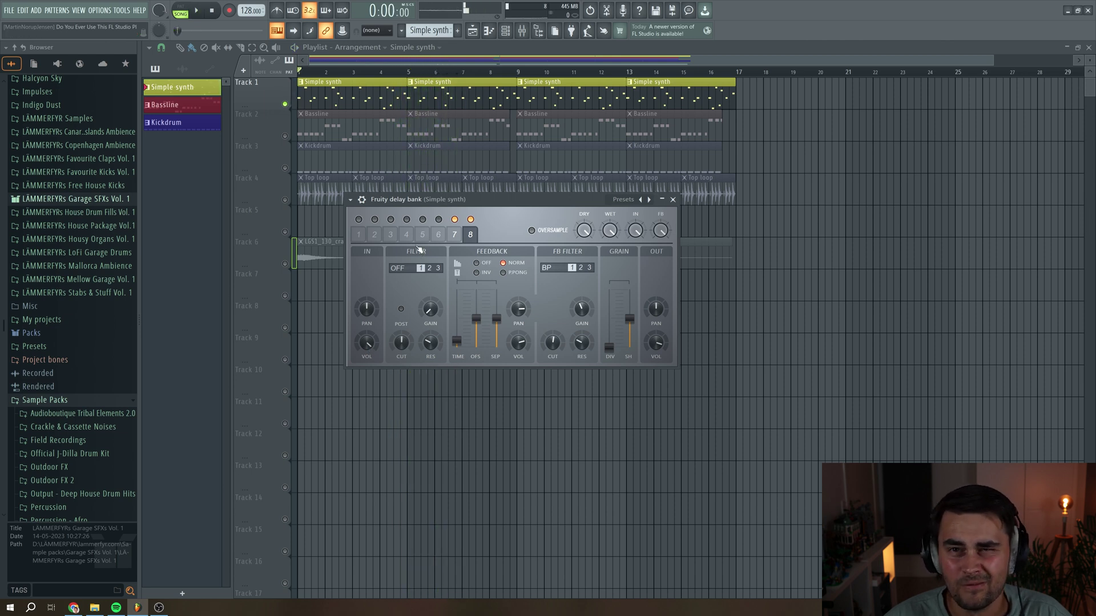
Step: Turn delay units 1 to 6 back on and audition all eight units together
{"action": "left_click", "coordinate": [358, 219]}
{"action": "left_click", "coordinate": [374, 219]}
{"action": "left_click", "coordinate": [390, 219]}
{"action": "left_click", "coordinate": [407, 219]}
{"action": "left_click", "coordinate": [422, 220]}
{"action": "left_click", "coordinate": [438, 220]}
{"action": "key", "text": "space"}
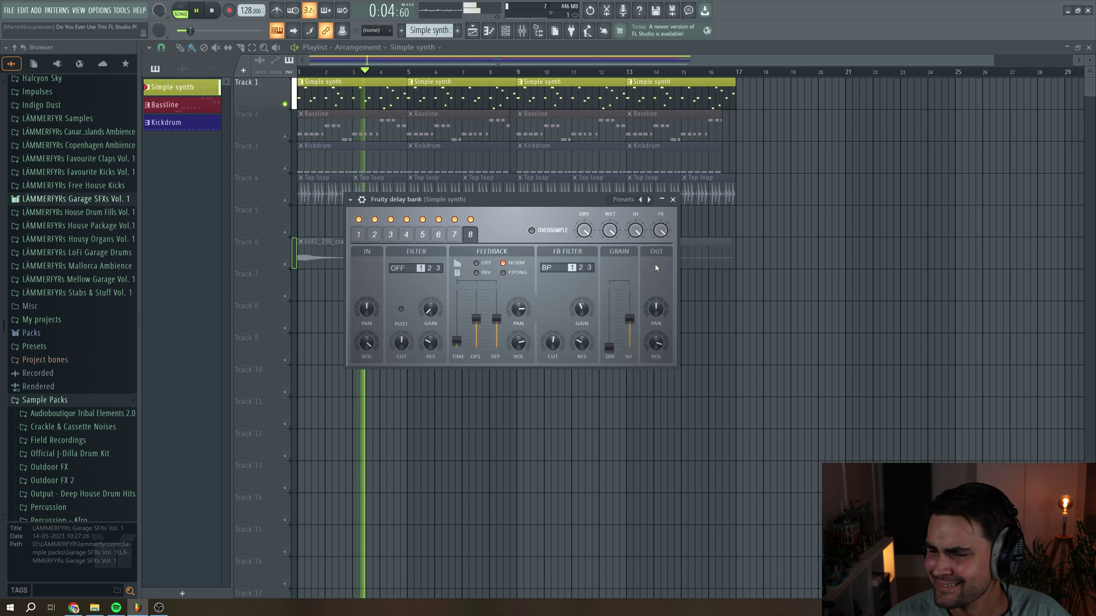
{"action": "key", "text": "space"}
Step: Enable oversampling in the delay bank and play the song to hear it
{"action": "left_click", "coordinate": [532, 231]}
{"action": "key", "text": "space"}
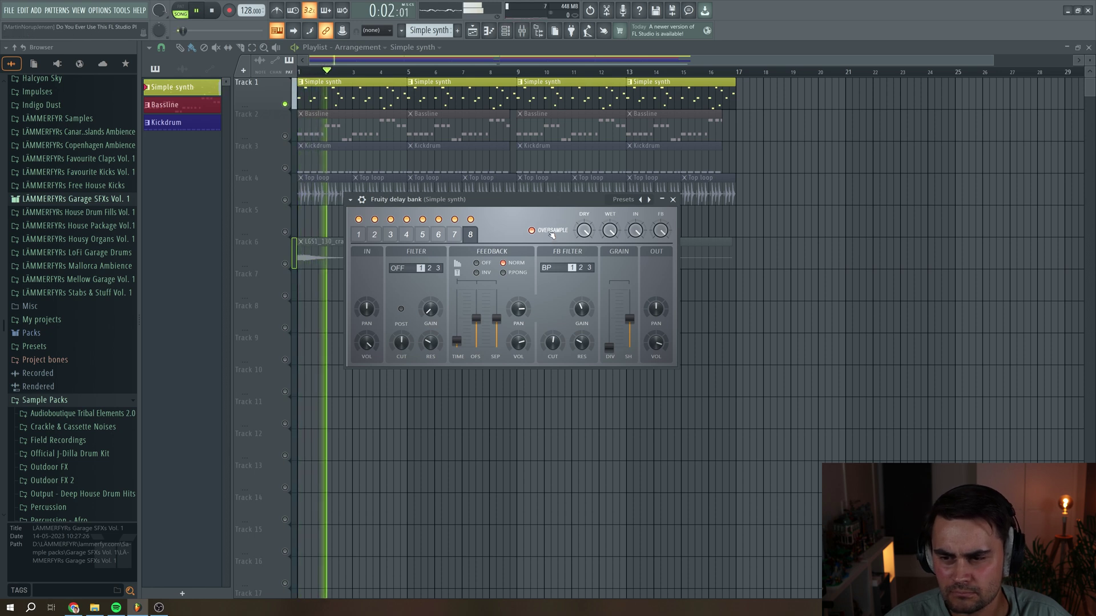
{"action": "key", "text": "space"}
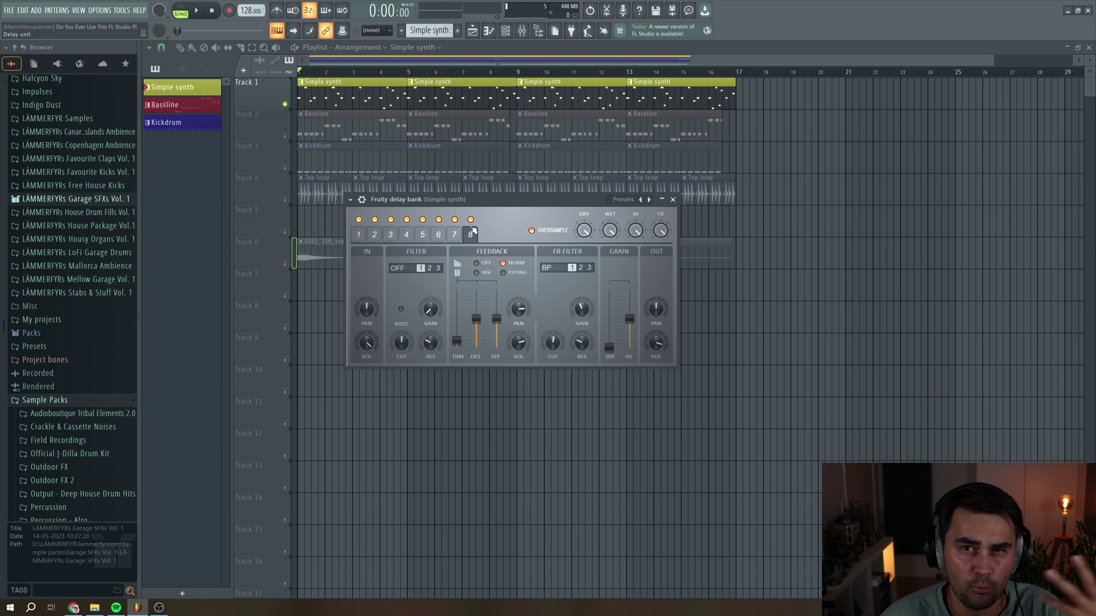
Step: Examine the delay bank's plugin options for saving its settings as a preset
{"action": "left_click_drag", "start_coordinate": [550, 199], "coordinate": [543, 200]}
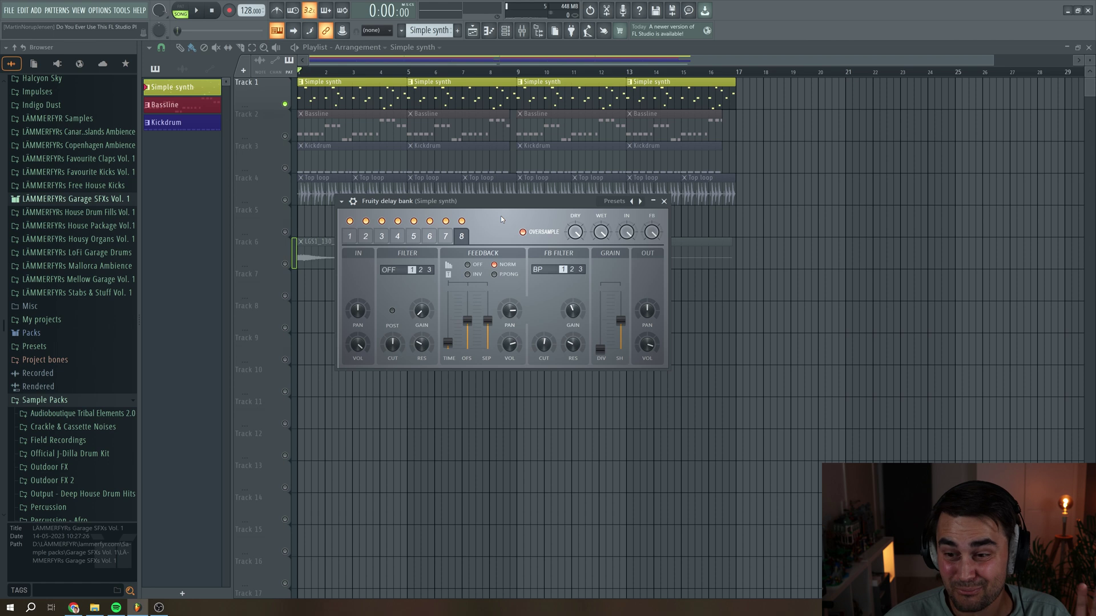
{"action": "left_click", "coordinate": [341, 201]}
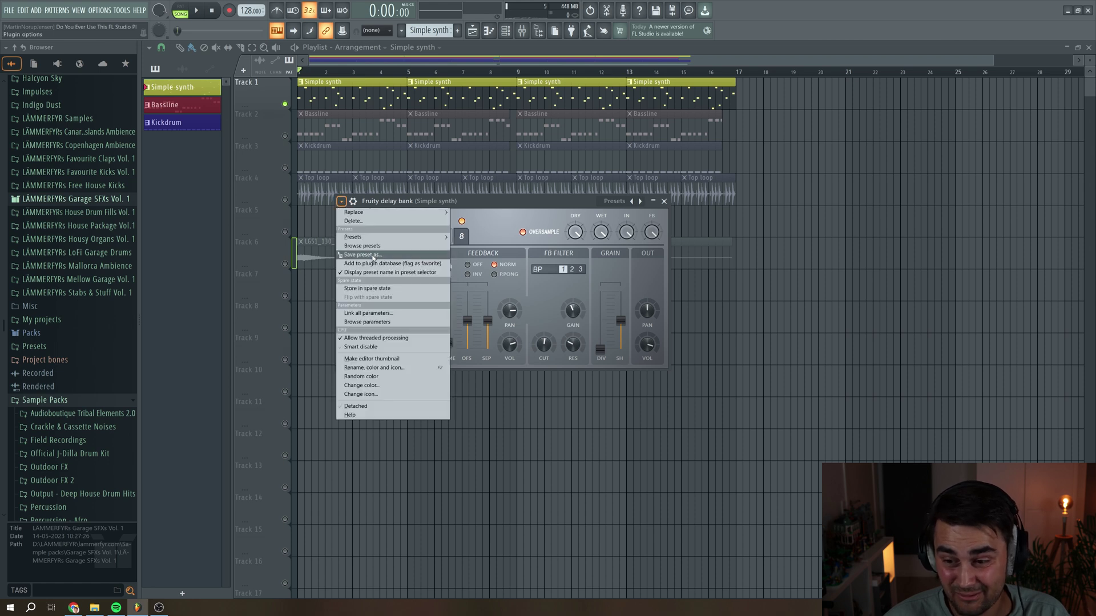
{"action": "left_click", "coordinate": [521, 209]}
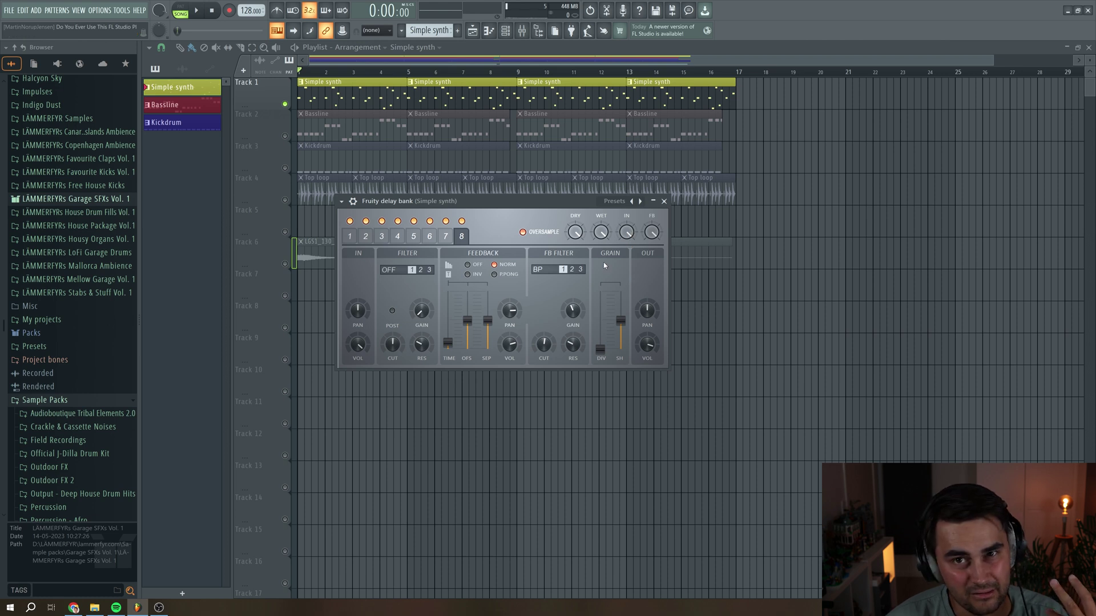
Step: Vary the delay bank's overall input level during playback to hear its effect on the delays
{"action": "key", "text": "space"}
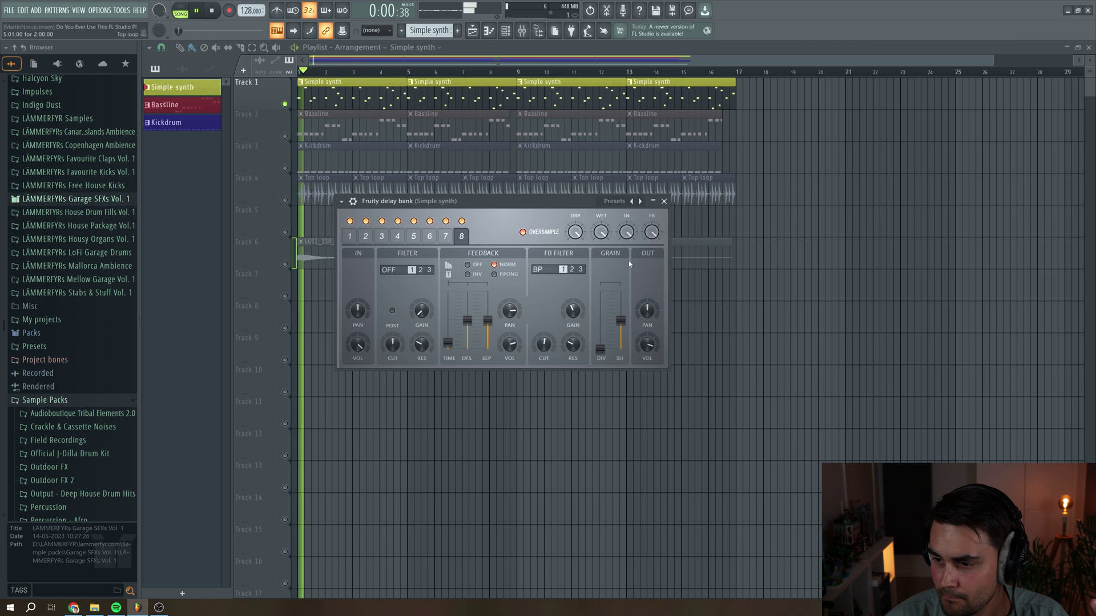
{"action": "left_click_drag", "start_coordinate": [628, 233], "coordinate": [628, 181]}
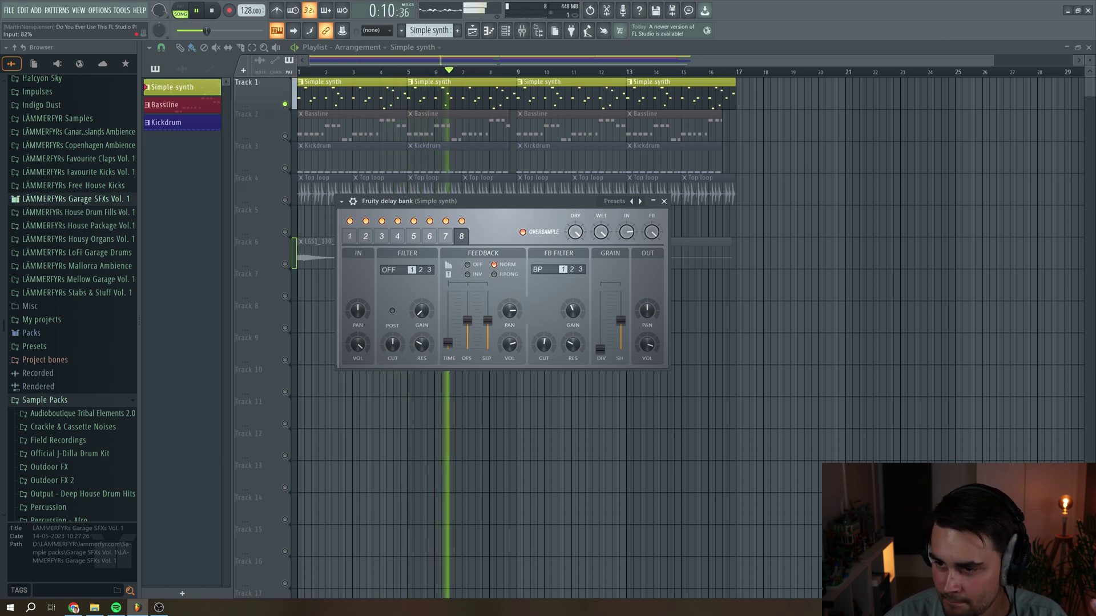
{"action": "key", "text": "space"}
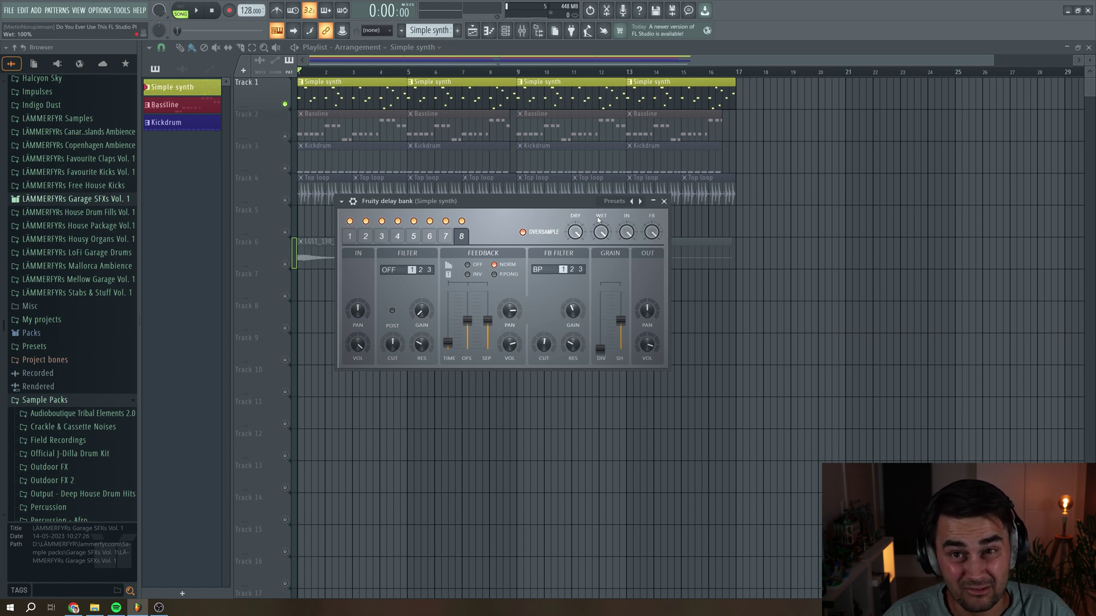
Step: Move Fruity parametric EQ 2 to slot 3 on the Simple synth mixer track and examine its spectrum during playback
{"action": "left_click", "coordinate": [663, 201]}
{"action": "left_click", "coordinate": [522, 31]}
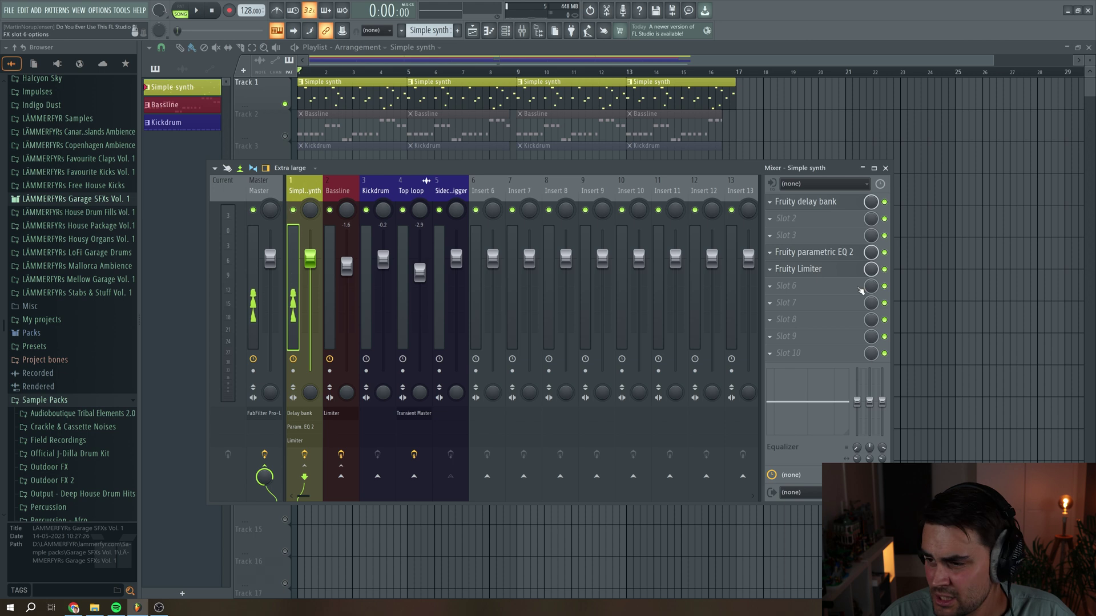
{"action": "left_click", "coordinate": [803, 238]}
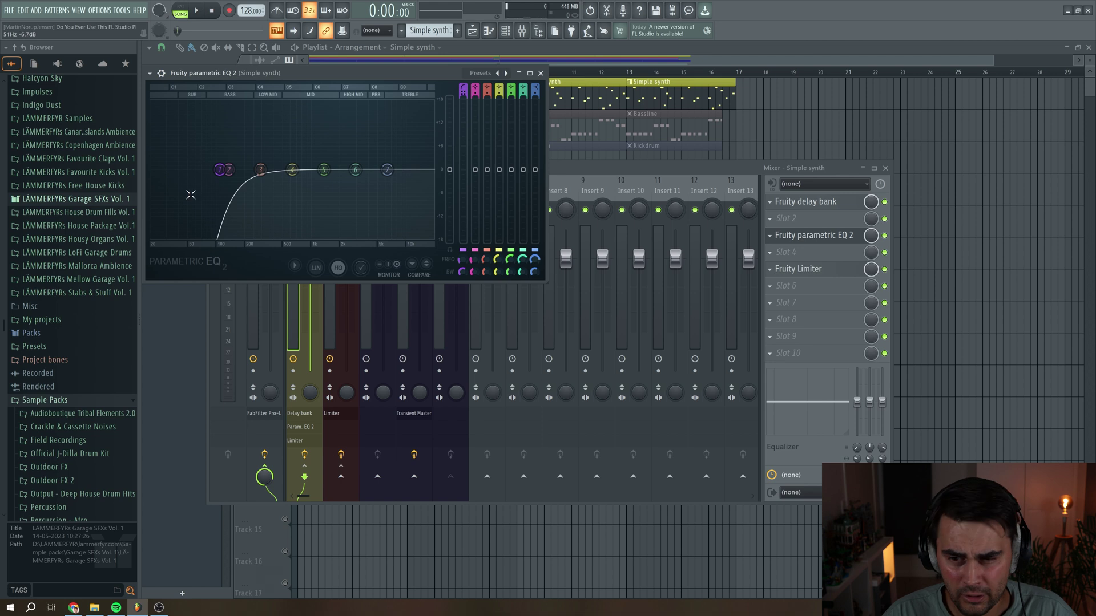
{"action": "key", "text": "space"}
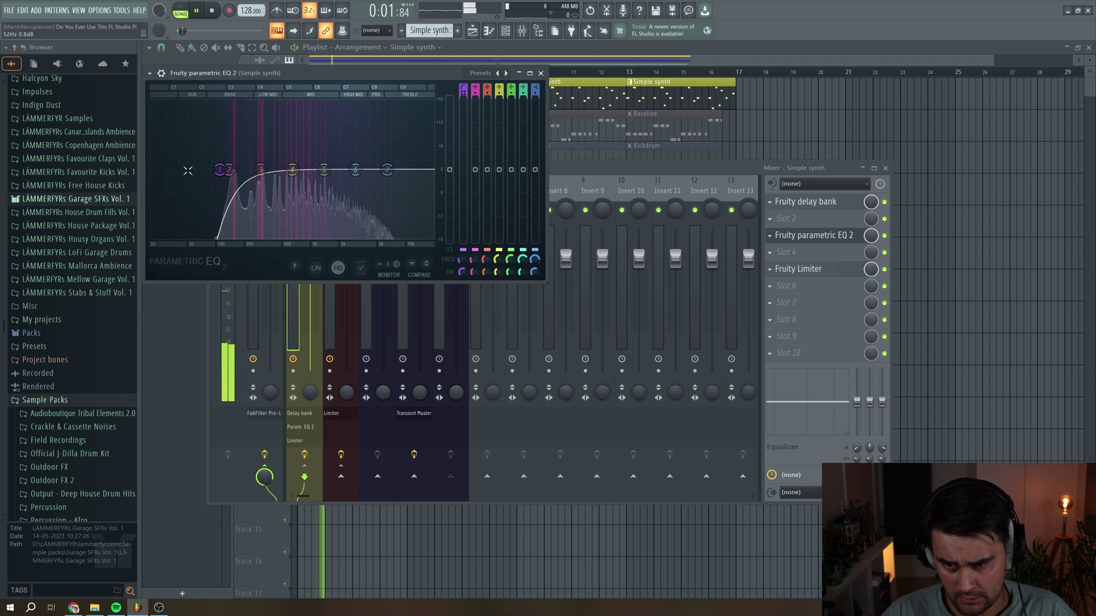
{"action": "key", "text": "space"}
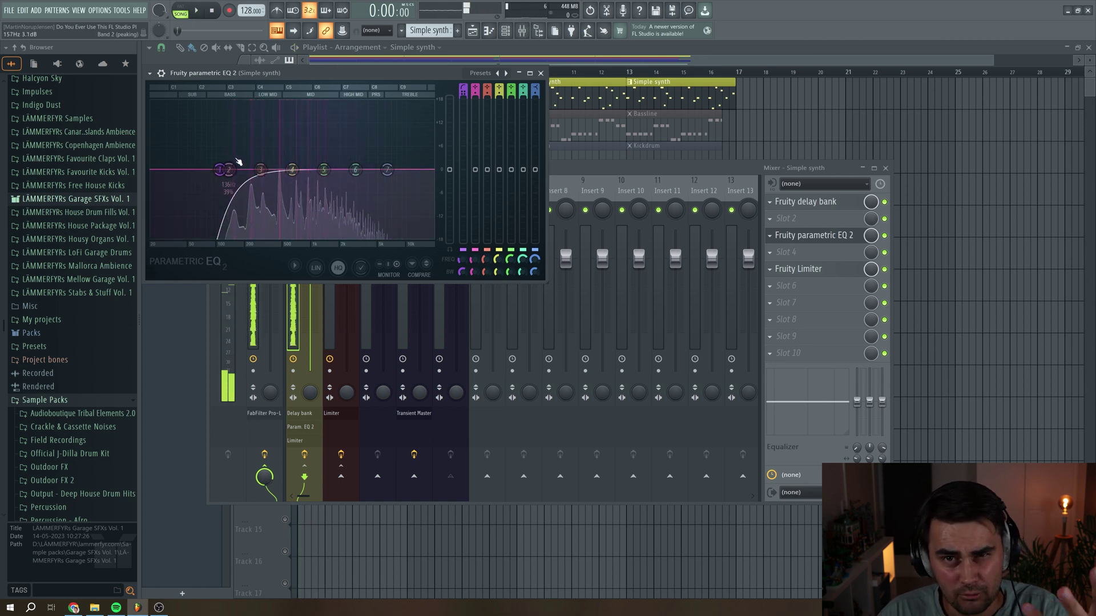
Step: Load Ozone 9 Imager into slot 4 of the Simple synth mixer track and enlarge its window
{"action": "left_click", "coordinate": [833, 235]}
{"action": "left_click", "coordinate": [770, 253]}
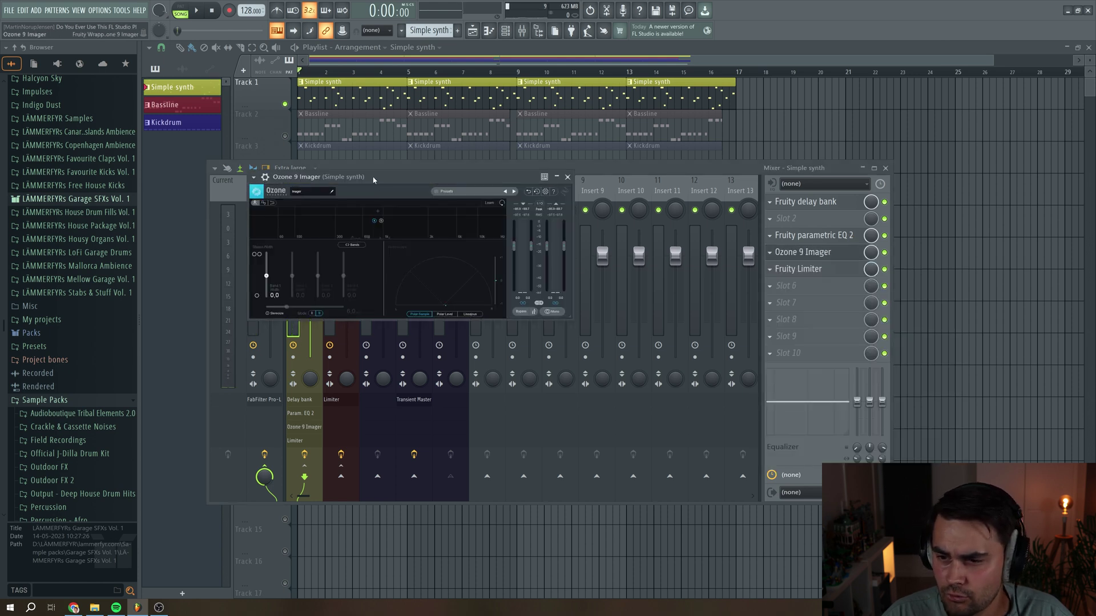
{"action": "left_click_drag", "start_coordinate": [373, 180], "coordinate": [400, 134]}
{"action": "left_click_drag", "start_coordinate": [597, 270], "coordinate": [666, 400]}
Step: Compare the delayed synth in mono and stereo with Ozone 9 Imager during playback
{"action": "key", "text": "space"}
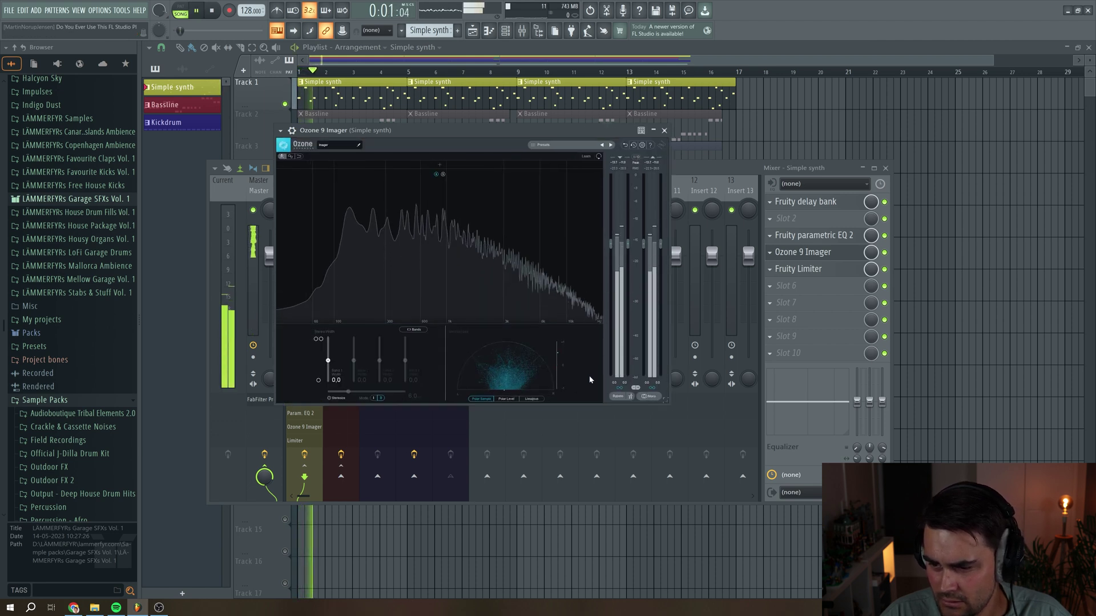
{"action": "left_click", "coordinate": [652, 397]}
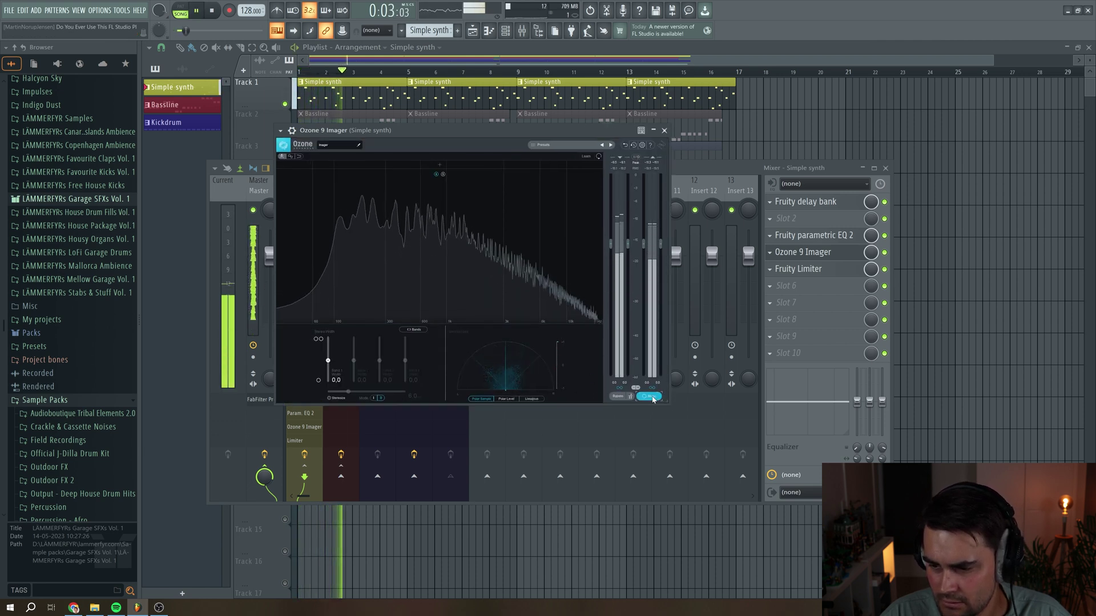
{"action": "left_click", "coordinate": [652, 397]}
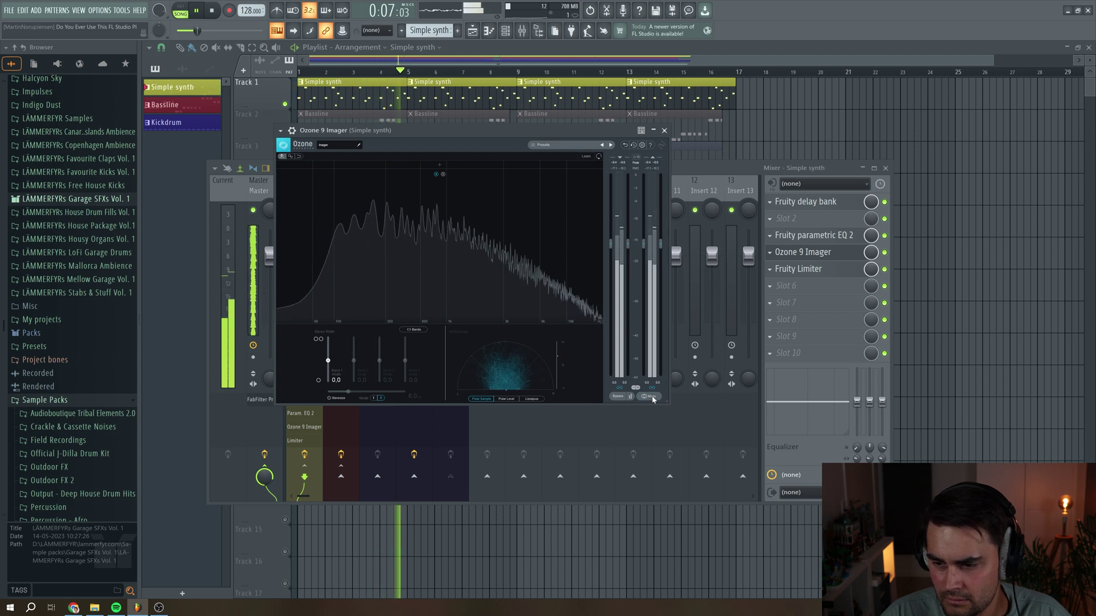
{"action": "key", "text": "space"}
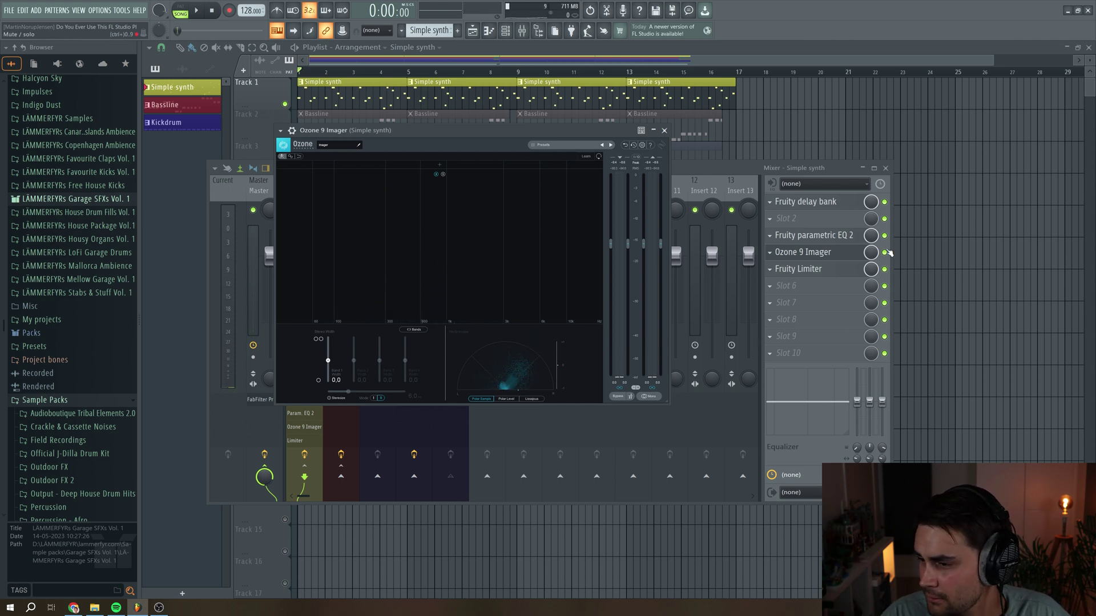
Step: Compare the synth's stereo image in Ozone 9 Imager with Fruity delay bank bypassed and re-enabled
{"action": "left_click", "coordinate": [885, 203]}
{"action": "left_click", "coordinate": [526, 139]}
{"action": "key", "text": "space"}
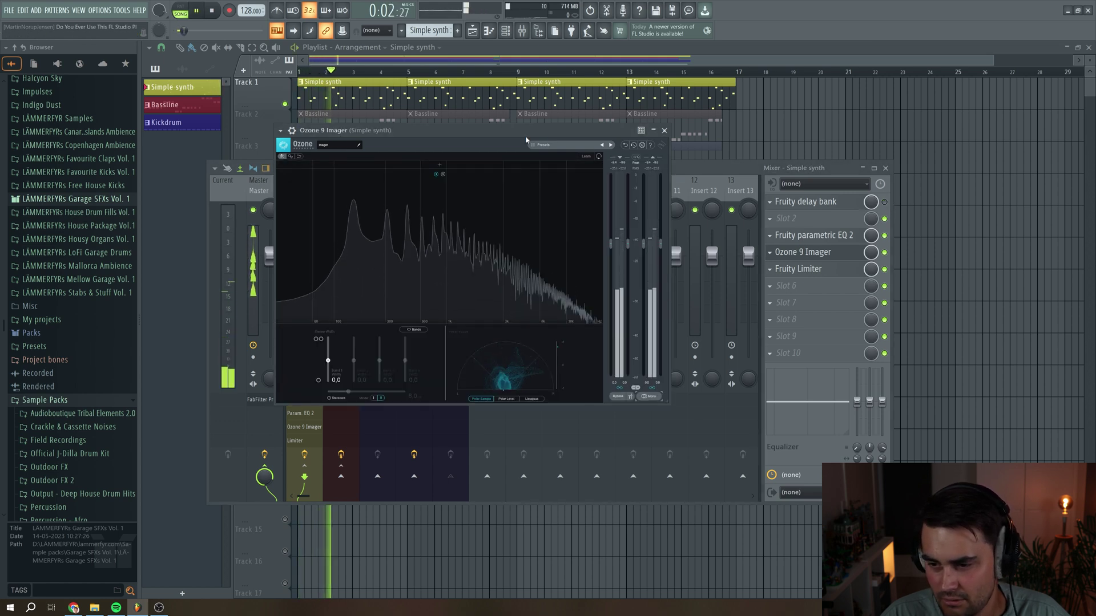
{"action": "left_click", "coordinate": [884, 202]}
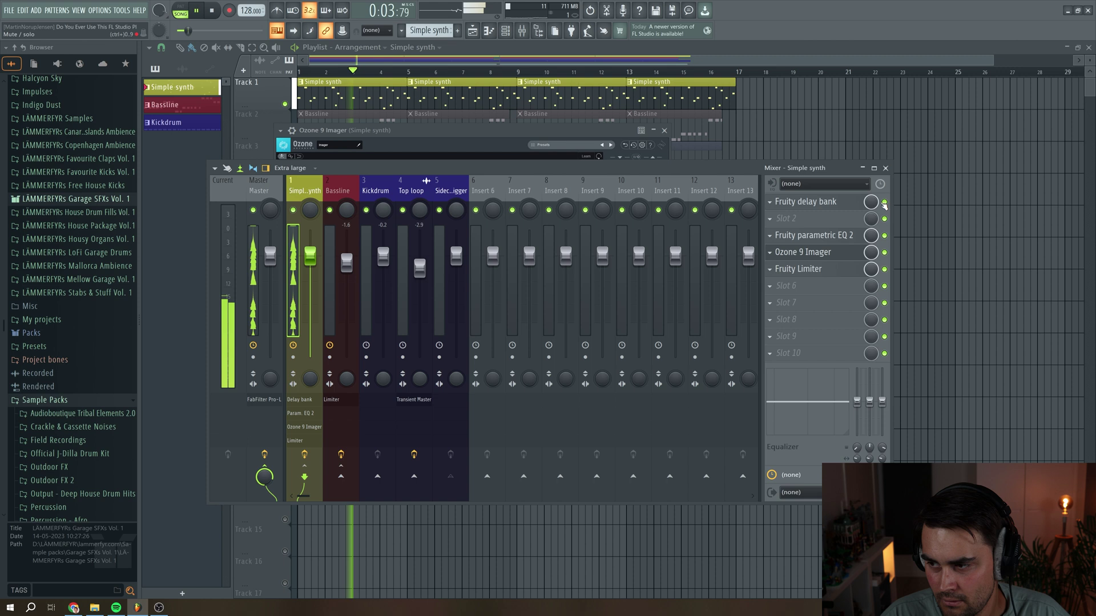
{"action": "left_click", "coordinate": [427, 136]}
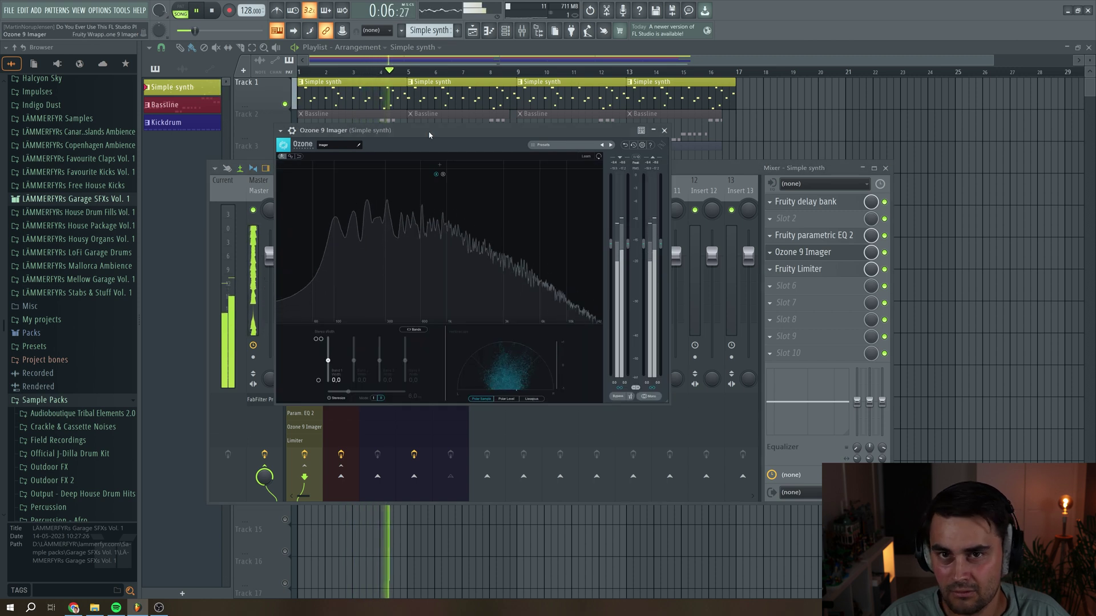
Step: Close Ozone 9 Imager and unsolo the Simple synth playlist track to play the full arrangement
{"action": "key", "text": "space"}
{"action": "left_click", "coordinate": [664, 130]}
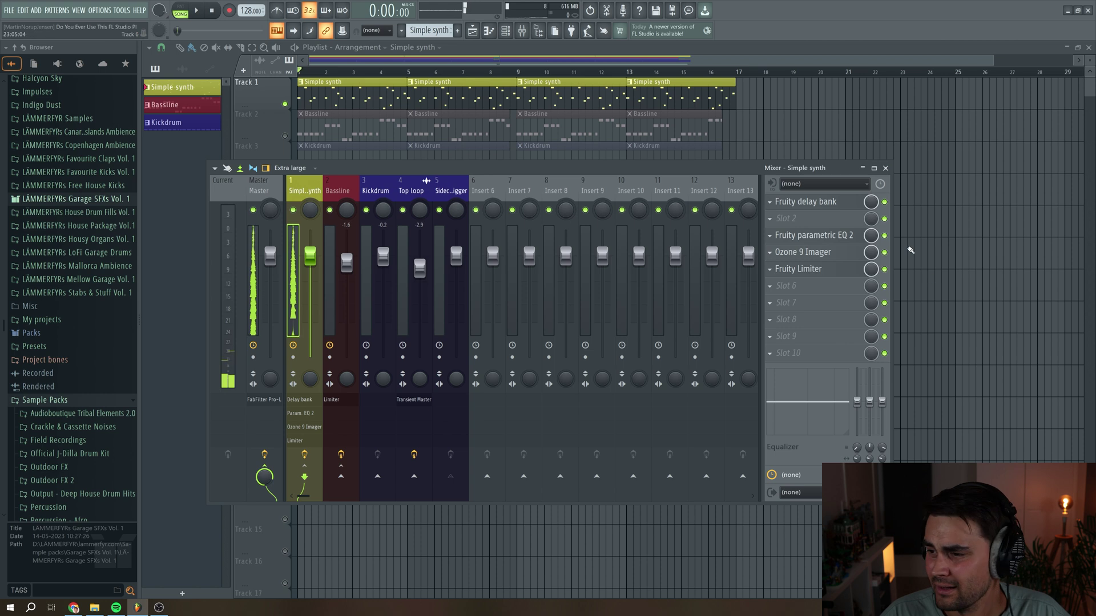
{"action": "key", "text": "F9"}
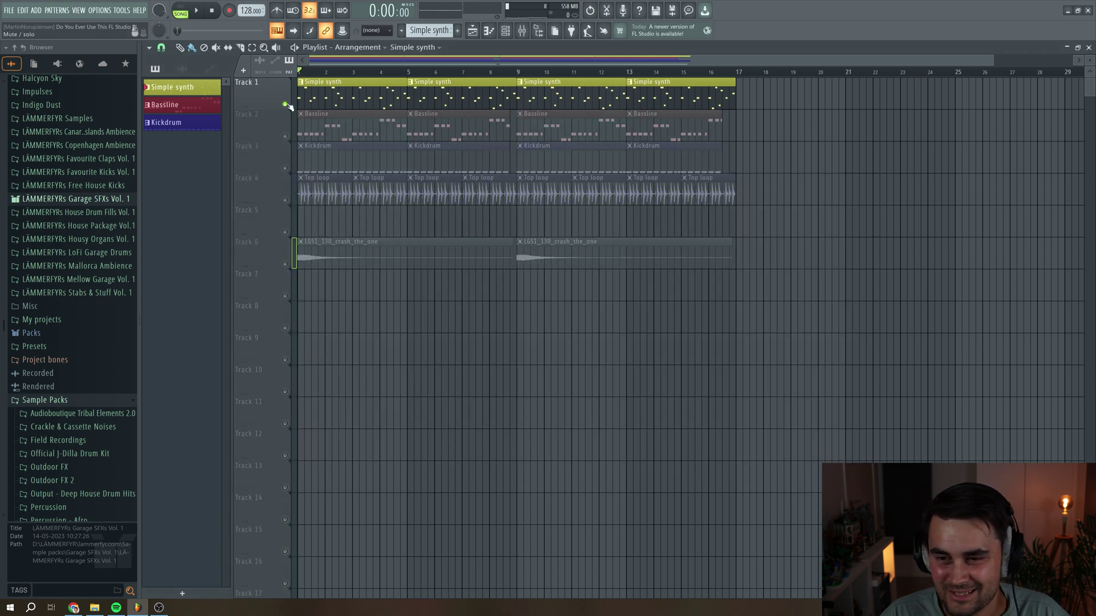
{"action": "right_click", "coordinate": [285, 105]}
{"action": "left_click", "coordinate": [285, 105]}
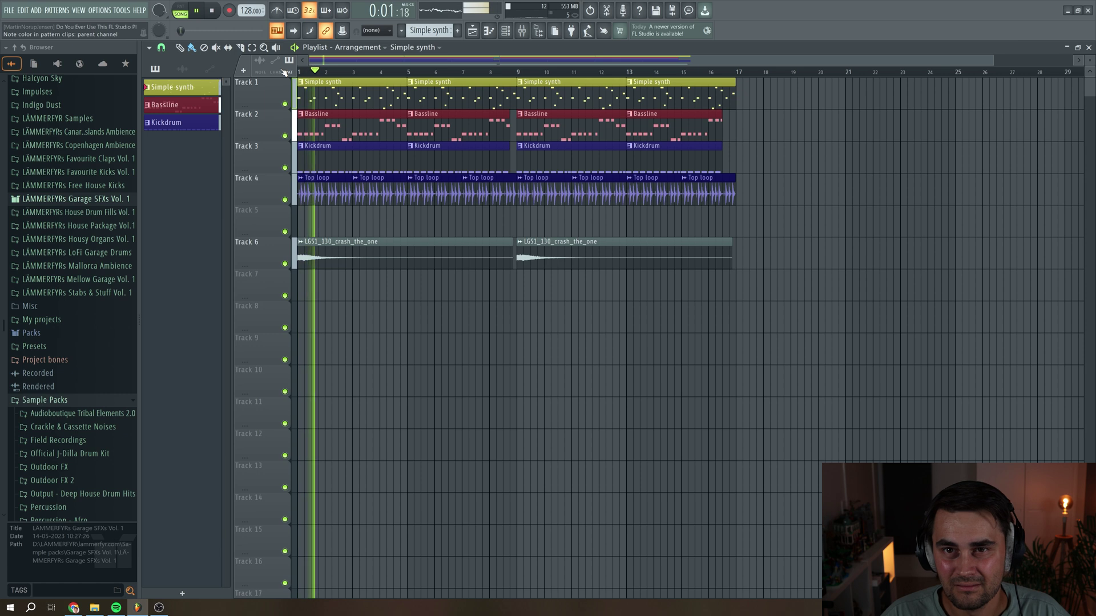
Step: Compare the full mix with Fruity delay bank bypassed and re-enabled on the Simple synth track, and open its settings
{"action": "key", "text": "F9"}
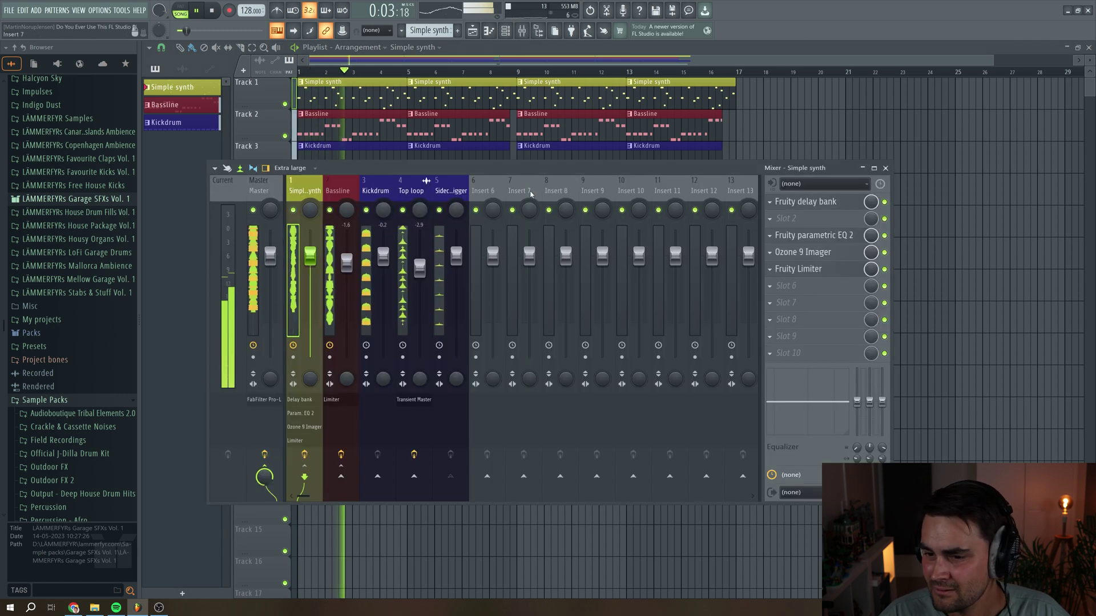
{"action": "left_click", "coordinate": [885, 203]}
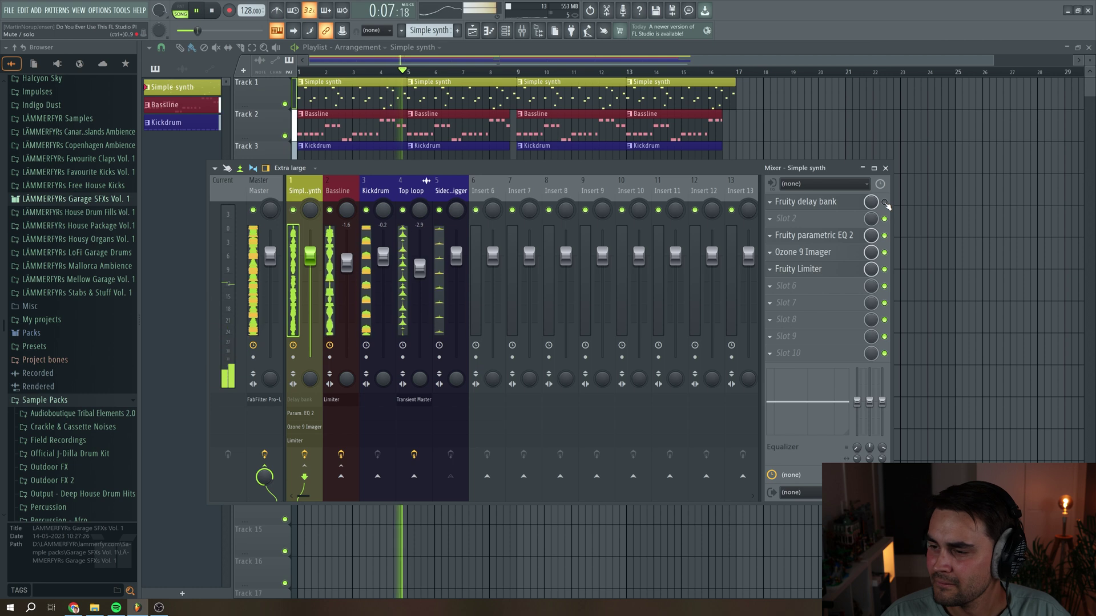
{"action": "left_click", "coordinate": [813, 202]}
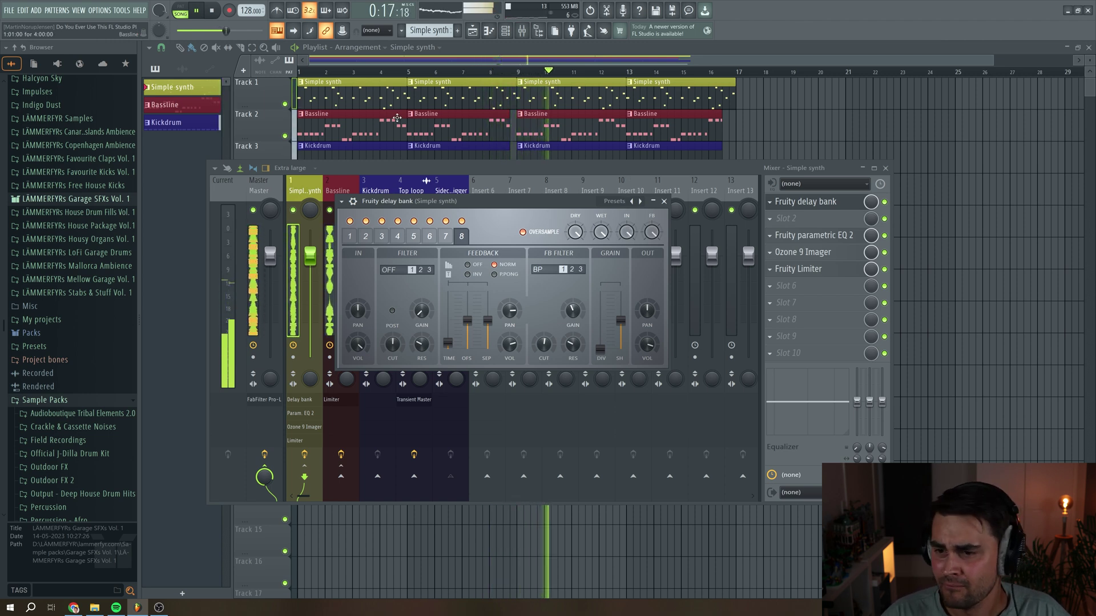
Step: Close the mixer and plugin windows, show the channel rack and stop playback
{"action": "key", "text": "F12"}
{"action": "key", "text": "F6"}
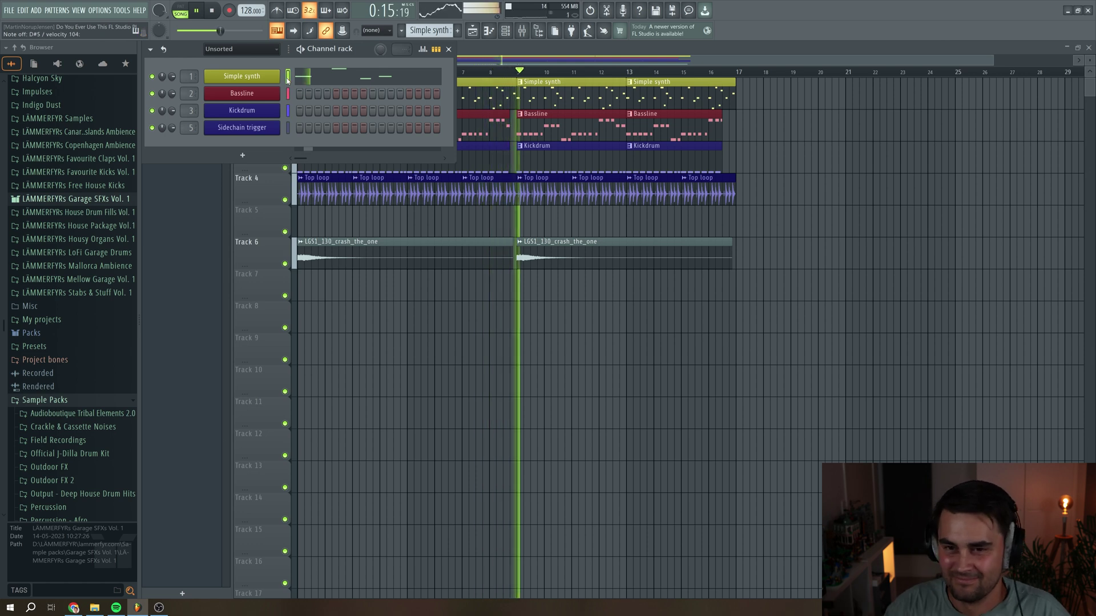
{"action": "key", "text": "space"}
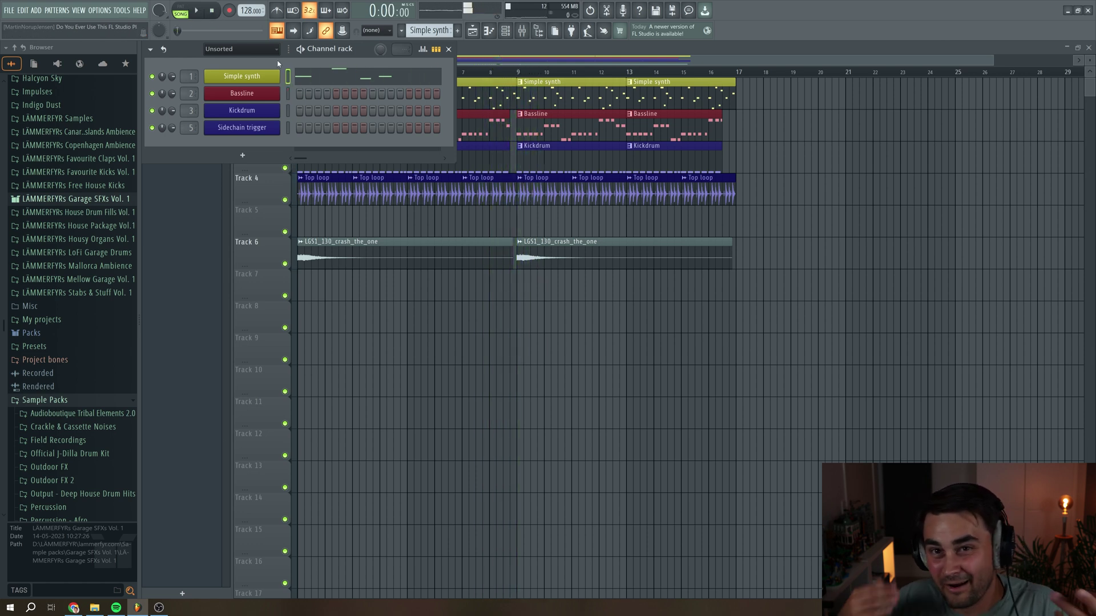